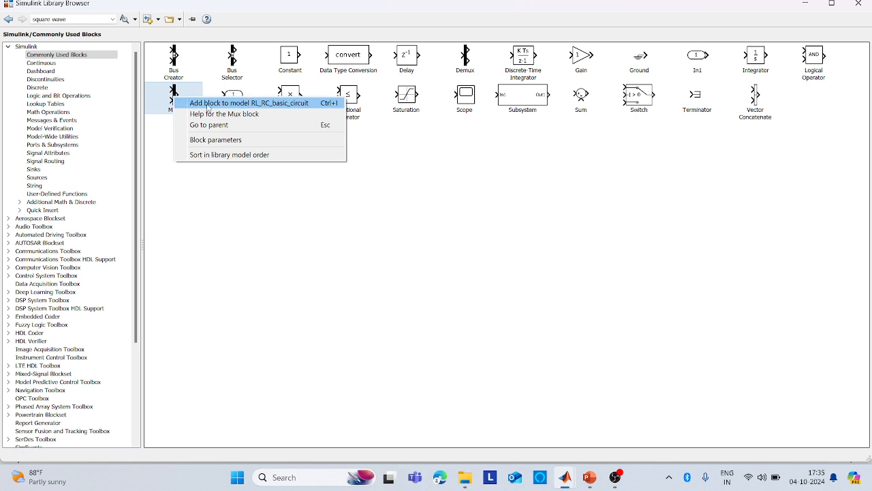
Add a Mux block to the RL_RC_basic_circuit model and move it below the RC circuit.
{"action": "left_click", "coordinate": [217, 103]}
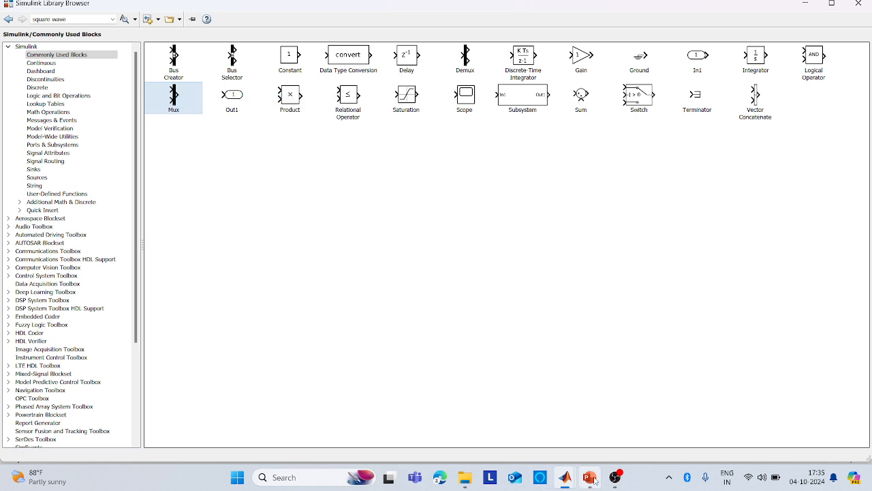
{"action": "mouse_move", "coordinate": [594, 481]}
{"action": "mouse_move", "coordinate": [571, 471]}
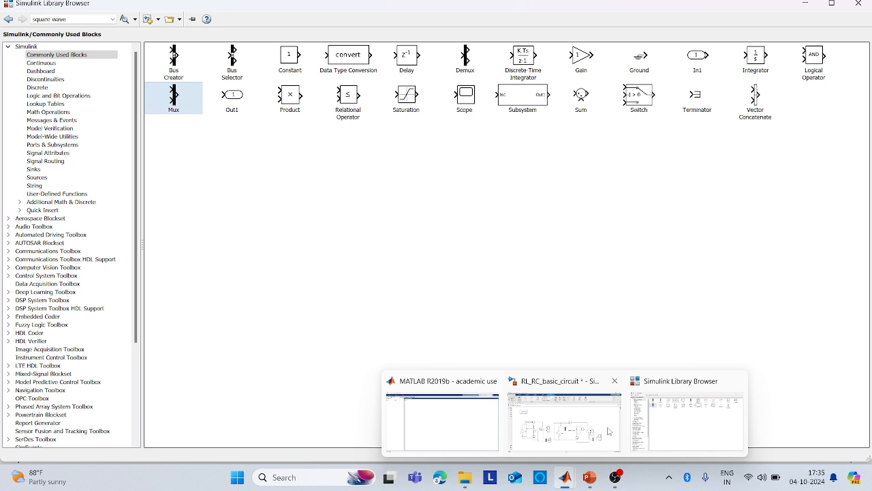
{"action": "left_click", "coordinate": [577, 432]}
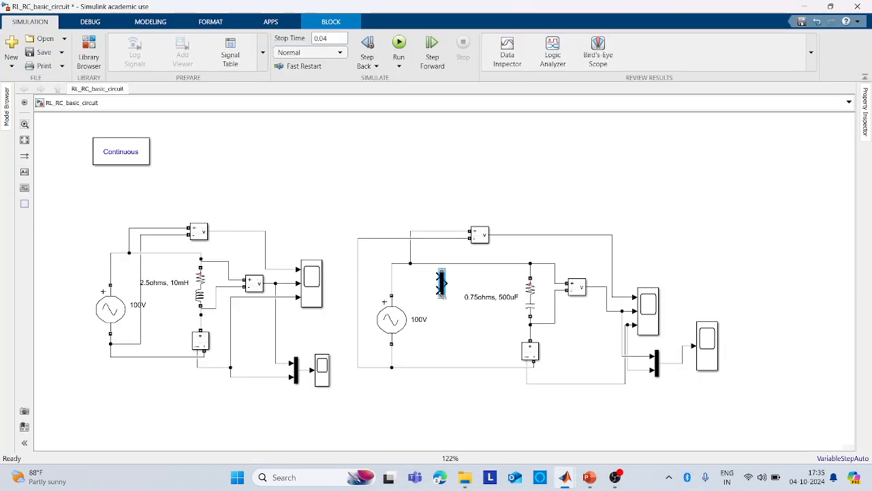
{"action": "left_click_drag", "start_coordinate": [441, 289], "coordinate": [438, 412]}
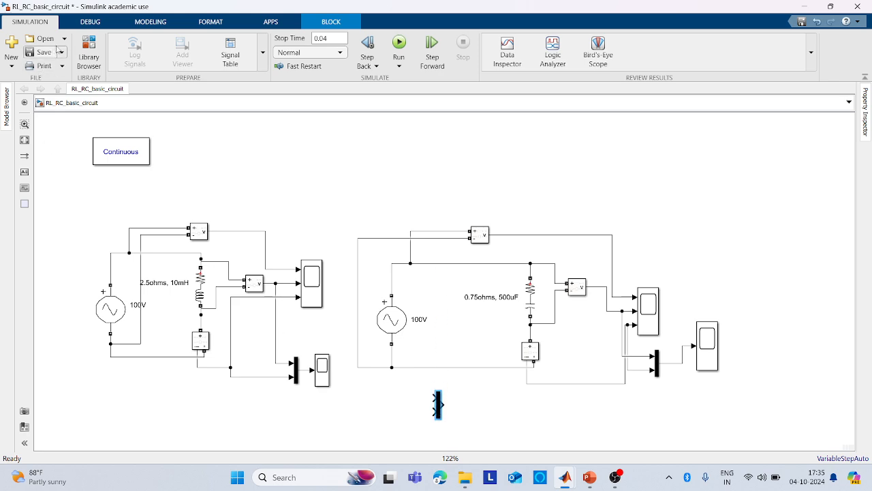
Create a new blank model and place a Mux block from Commonly Used Blocks near the middle of its canvas.
{"action": "left_click", "coordinate": [12, 42]}
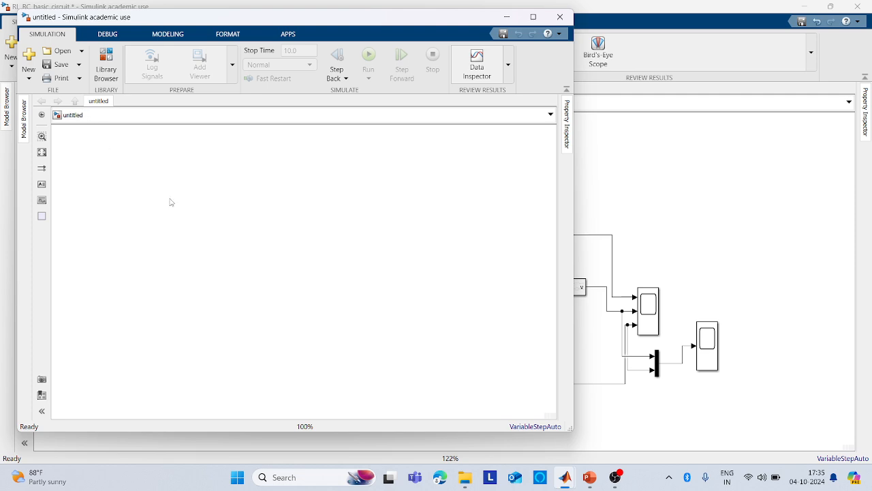
{"action": "left_click", "coordinate": [107, 60]}
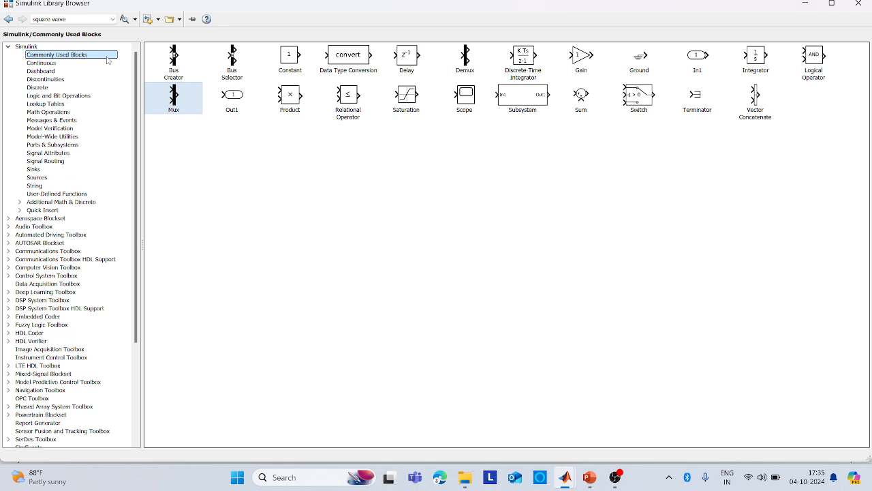
{"action": "right_click", "coordinate": [175, 96]}
{"action": "left_click", "coordinate": [227, 102]}
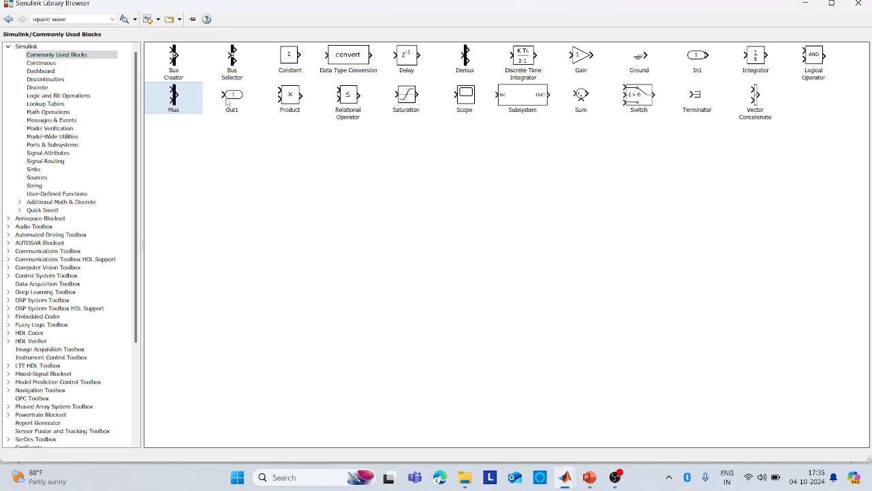
{"action": "mouse_move", "coordinate": [570, 478]}
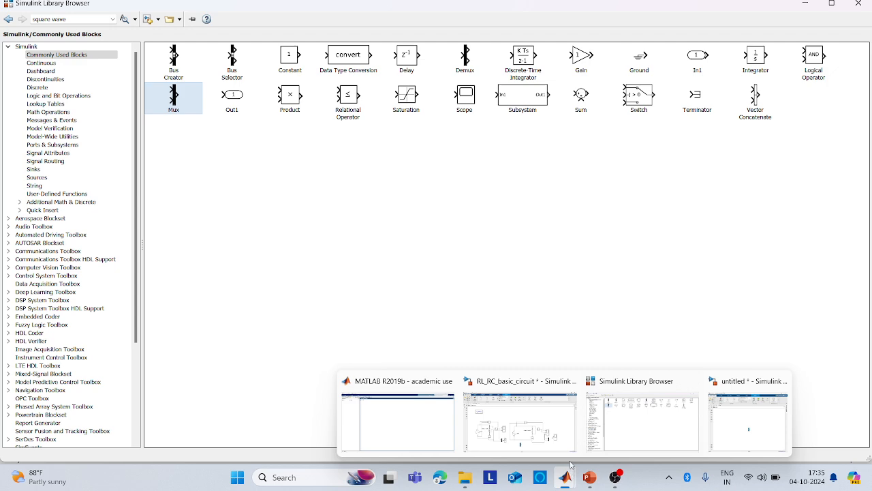
{"action": "left_click", "coordinate": [750, 423]}
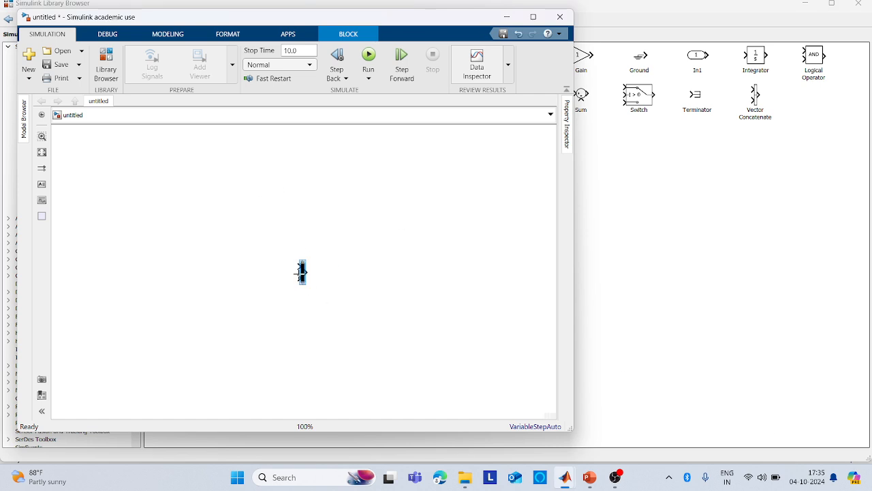
{"action": "left_click_drag", "start_coordinate": [302, 272], "coordinate": [280, 242]}
Add a Scope block from the Commonly Used Blocks library to the untitled model.
{"action": "left_click", "coordinate": [107, 54]}
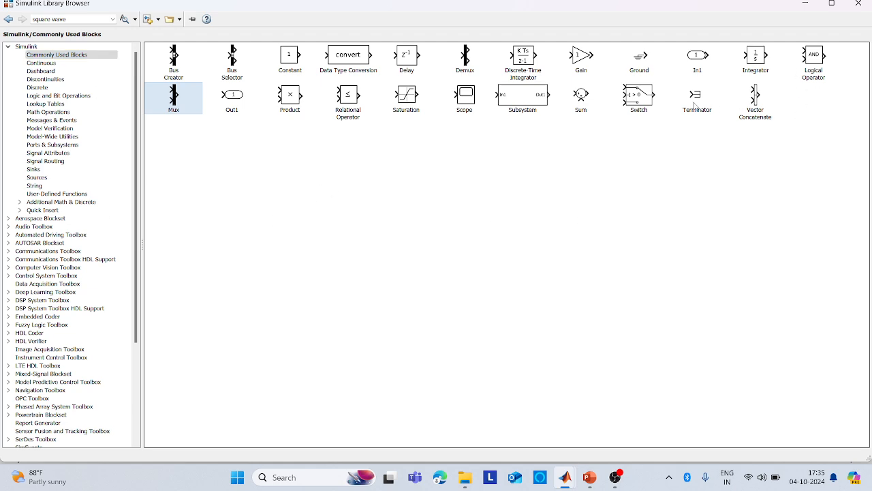
{"action": "right_click", "coordinate": [473, 100]}
{"action": "left_click", "coordinate": [536, 104]}
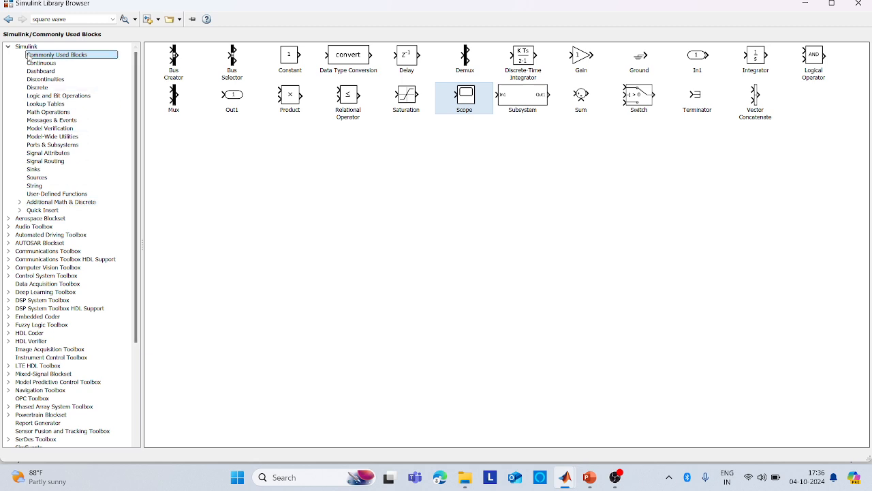
Add Current Measurement and Voltage Measurement blocks from Simscape/Electrical/Specialized Power Systems/Fundamental Blocks/Measurements to the untitled model.
{"action": "scroll", "coordinate": [98, 212], "scroll_direction": "down", "scroll_amount": 5}
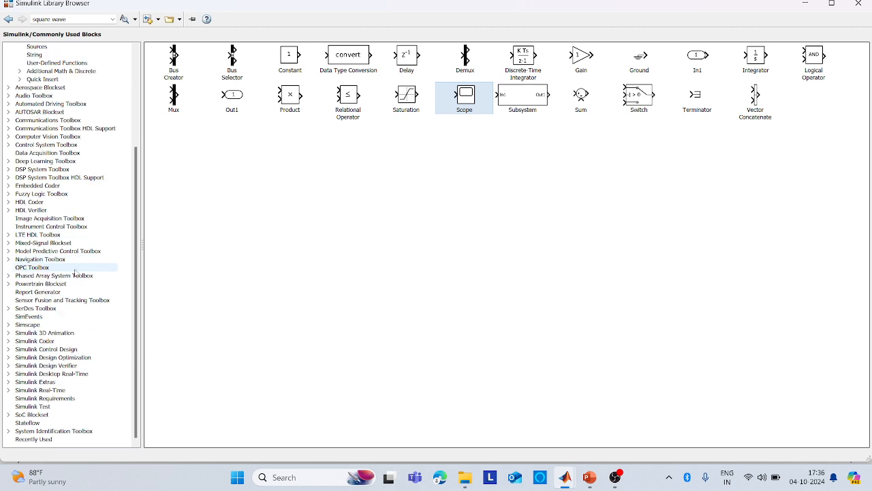
{"action": "left_click", "coordinate": [30, 325]}
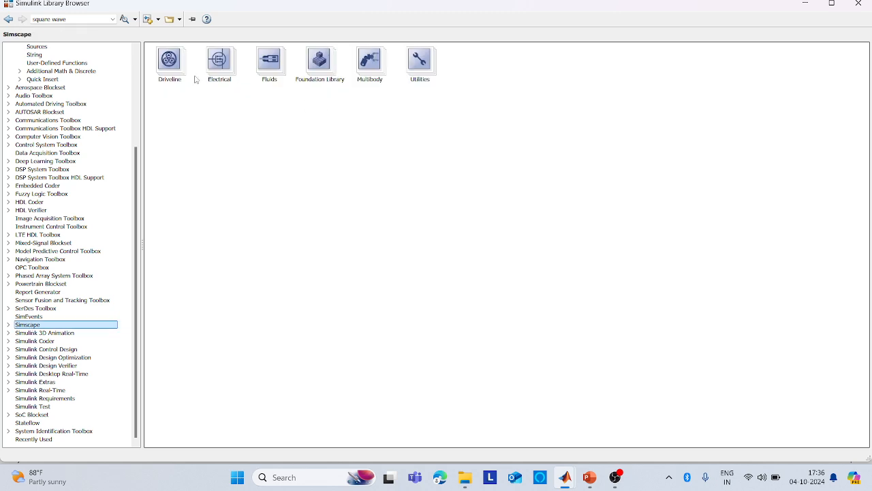
{"action": "double_click", "coordinate": [327, 66]}
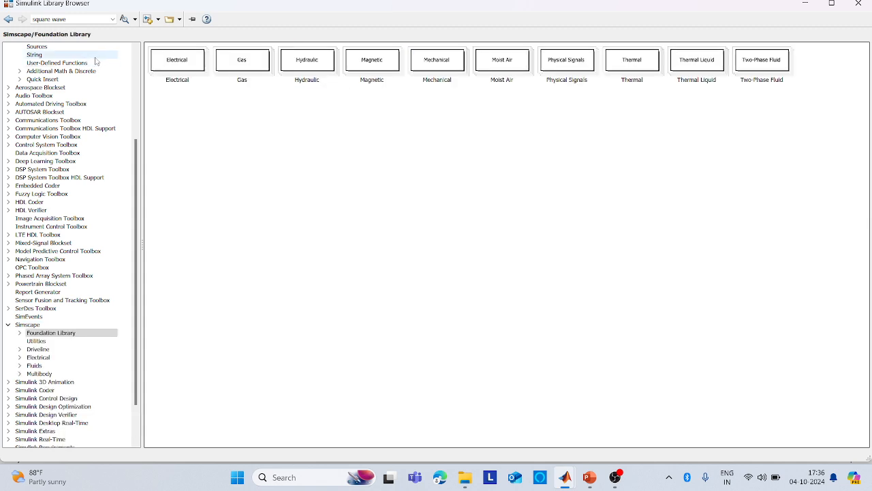
{"action": "left_click", "coordinate": [36, 325]}
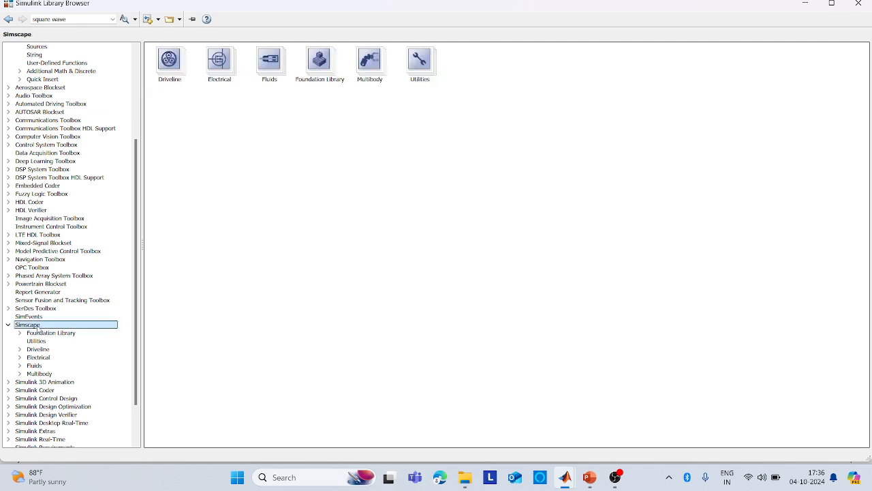
{"action": "double_click", "coordinate": [220, 68]}
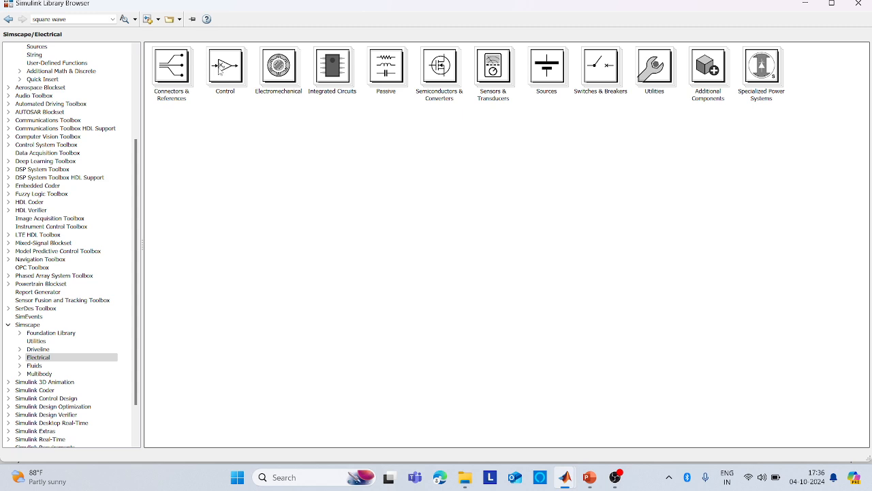
{"action": "double_click", "coordinate": [763, 68]}
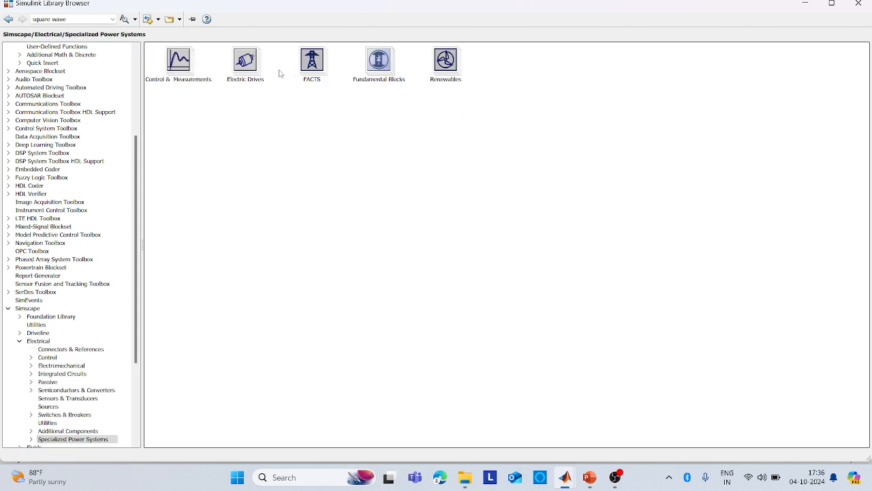
{"action": "double_click", "coordinate": [379, 61]}
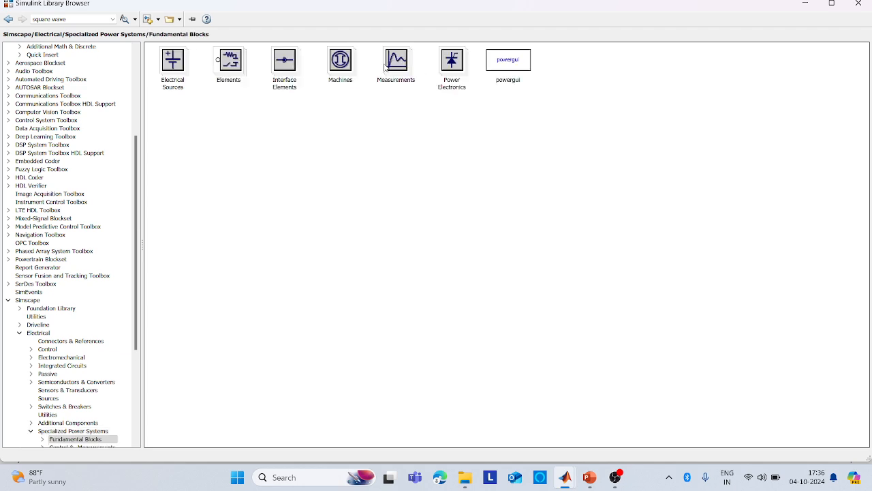
{"action": "double_click", "coordinate": [400, 66]}
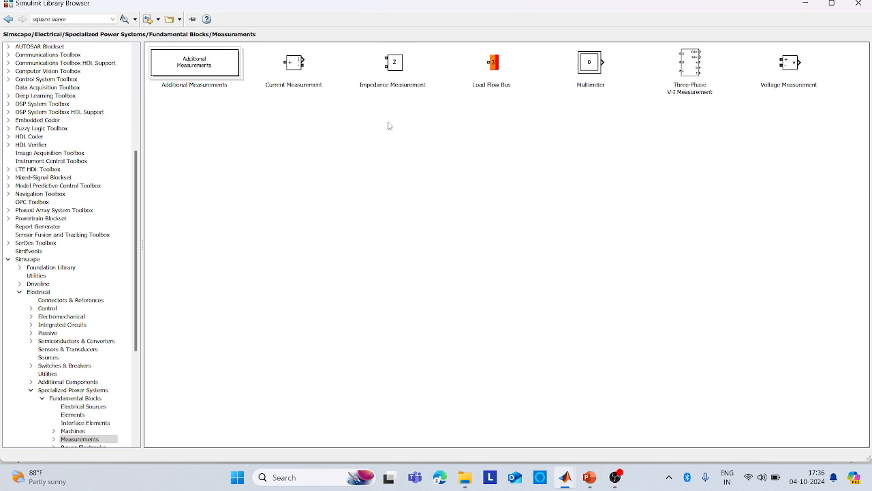
{"action": "right_click", "coordinate": [291, 66]}
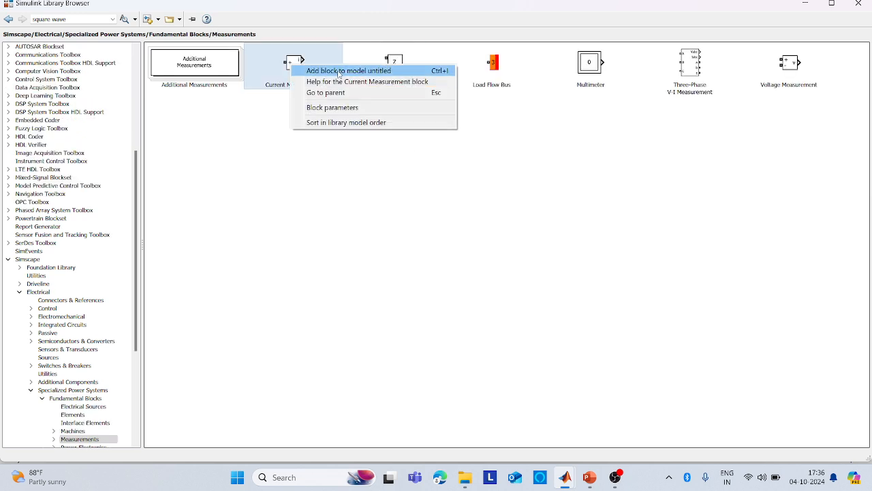
{"action": "left_click", "coordinate": [315, 69]}
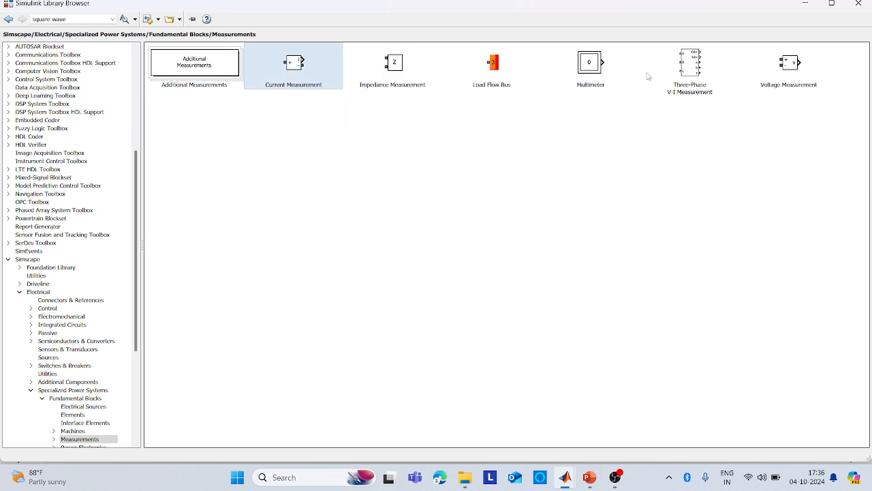
{"action": "right_click", "coordinate": [793, 64]}
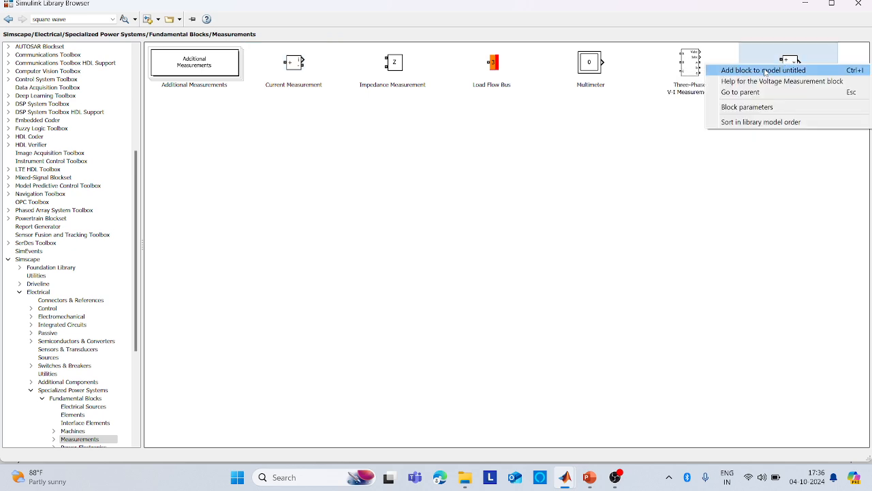
{"action": "left_click", "coordinate": [765, 70]}
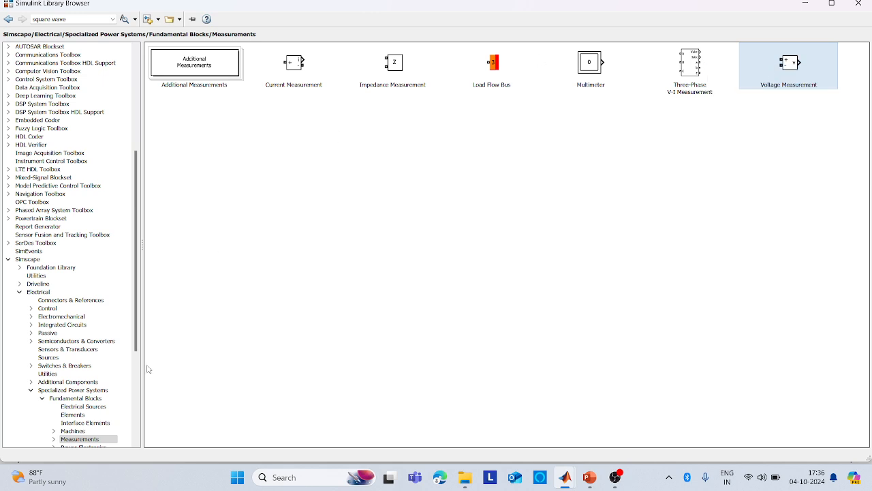
Add a Series RLC Branch from Elements and an AC Voltage Source from Electrical Sources to the untitled model.
{"action": "left_click", "coordinate": [76, 415]}
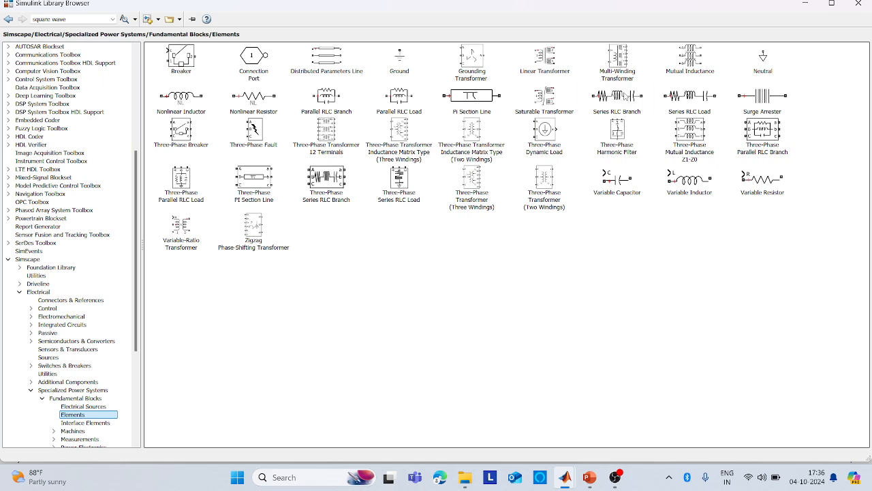
{"action": "right_click", "coordinate": [625, 97]}
{"action": "left_click", "coordinate": [690, 101]}
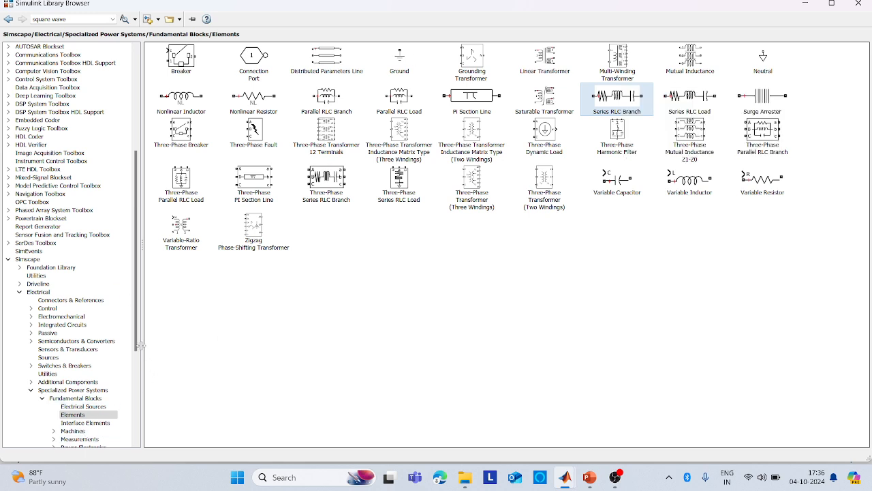
{"action": "scroll", "coordinate": [136, 347], "scroll_direction": "down", "scroll_amount": 2}
{"action": "left_click", "coordinate": [83, 357]}
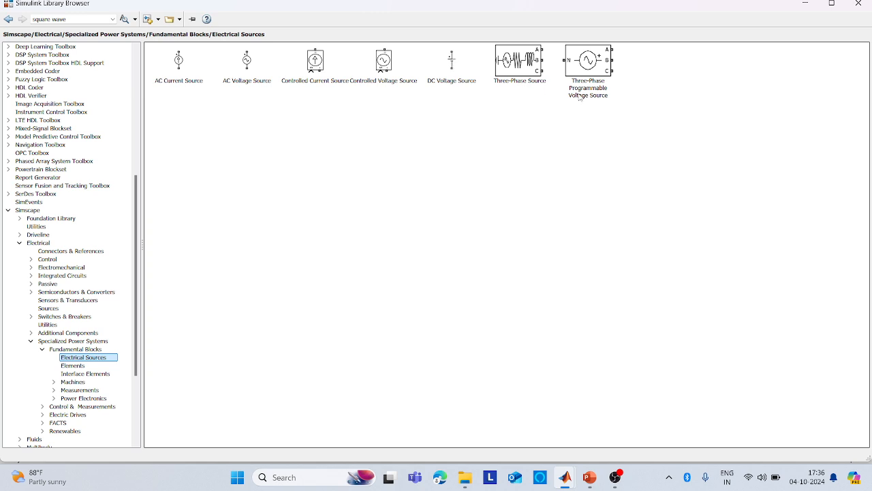
{"action": "right_click", "coordinate": [249, 62]}
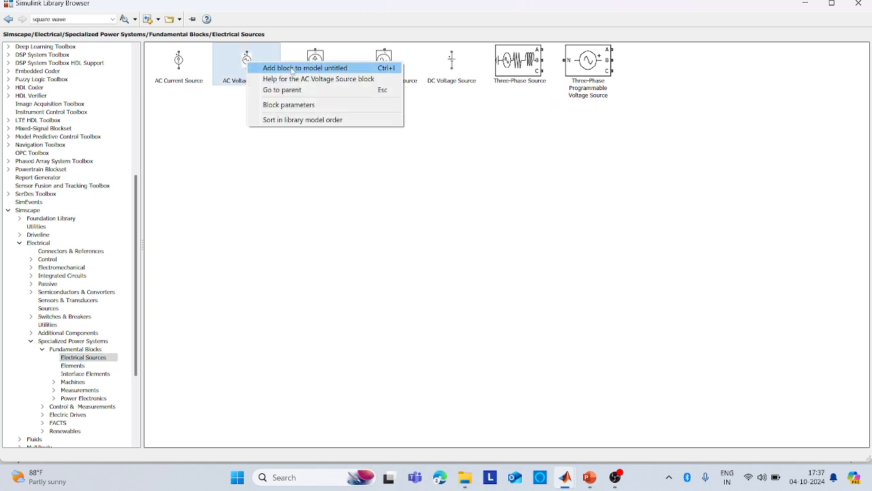
{"action": "left_click", "coordinate": [292, 69]}
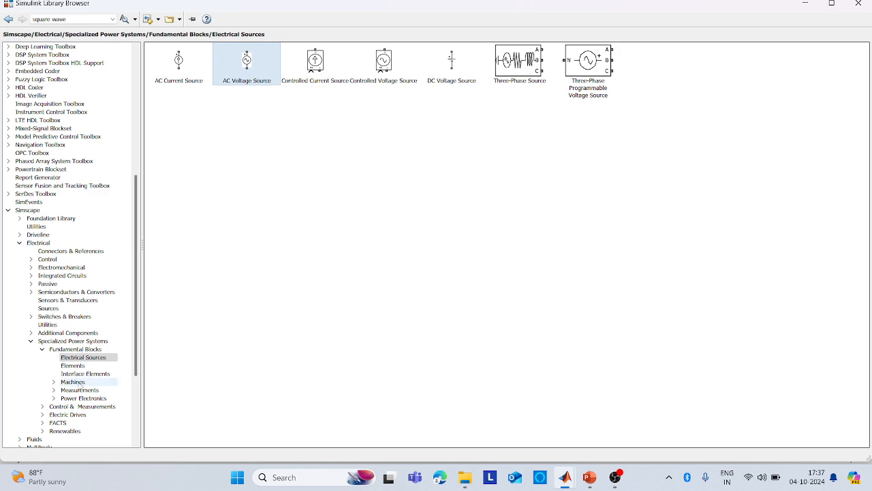
Add the powergui block from Specialized Power Systems/Fundamental Blocks to the untitled model.
{"action": "left_click", "coordinate": [72, 342]}
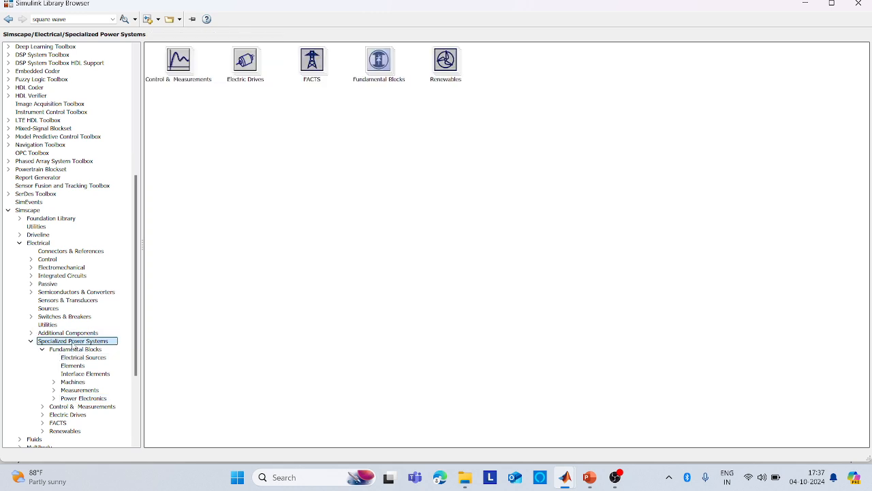
{"action": "double_click", "coordinate": [382, 63]}
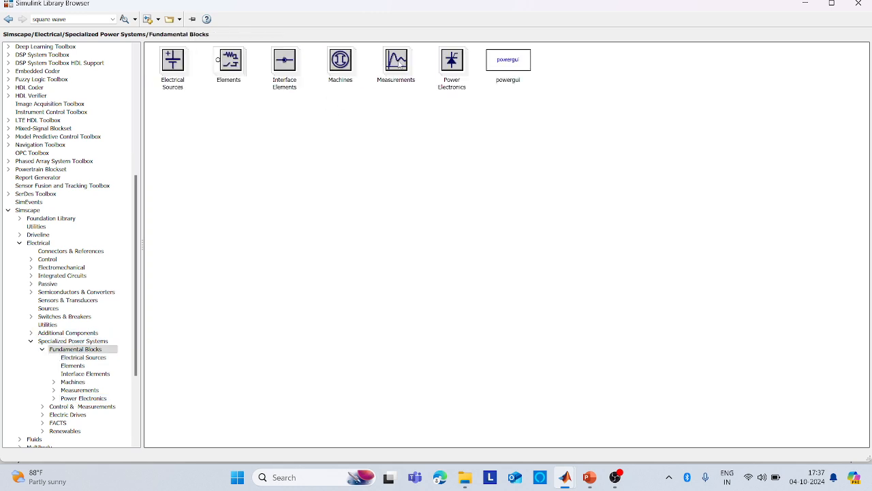
{"action": "right_click", "coordinate": [512, 61]}
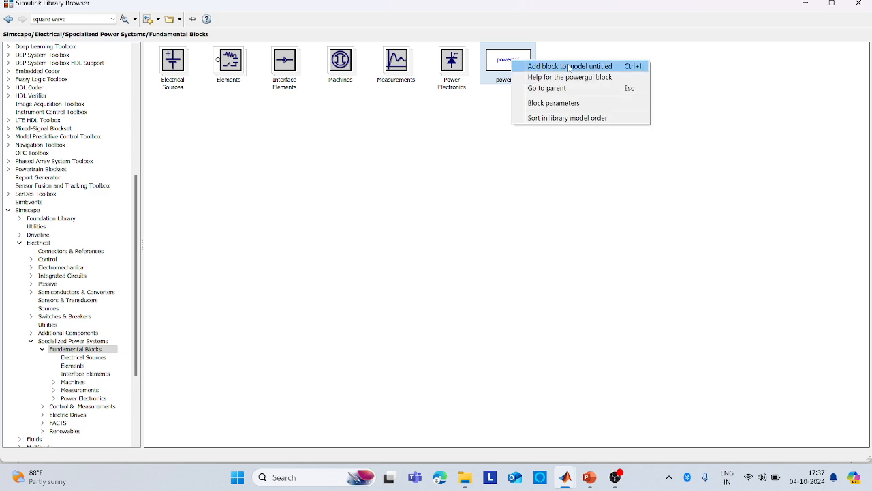
{"action": "left_click", "coordinate": [575, 67]}
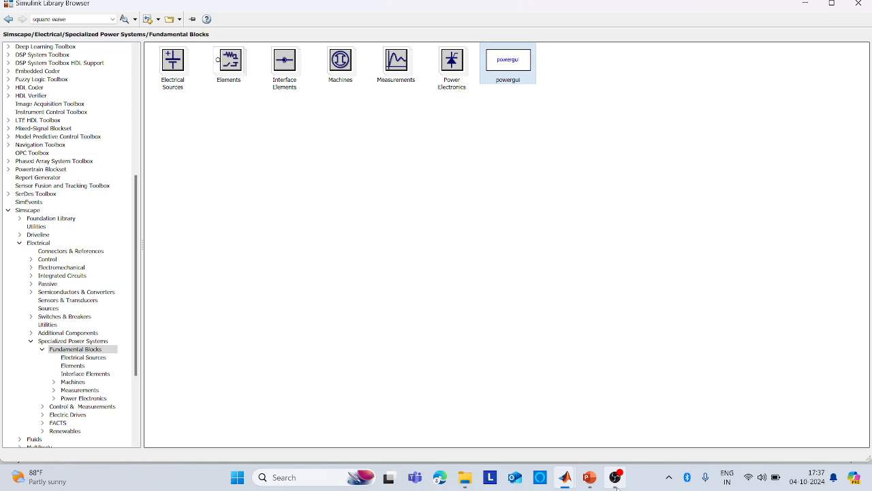
Switch to the untitled model, maximize its window and move the powergui block to the canvas's upper-left corner.
{"action": "mouse_move", "coordinate": [559, 484]}
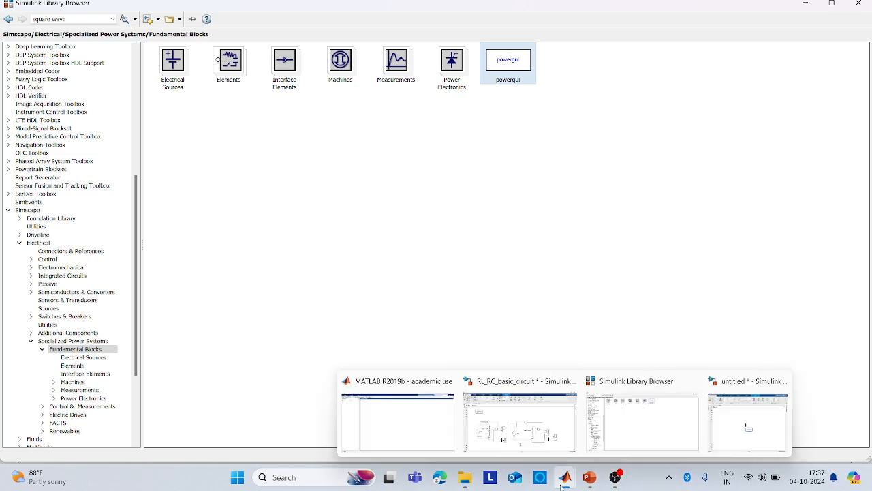
{"action": "left_click", "coordinate": [746, 434]}
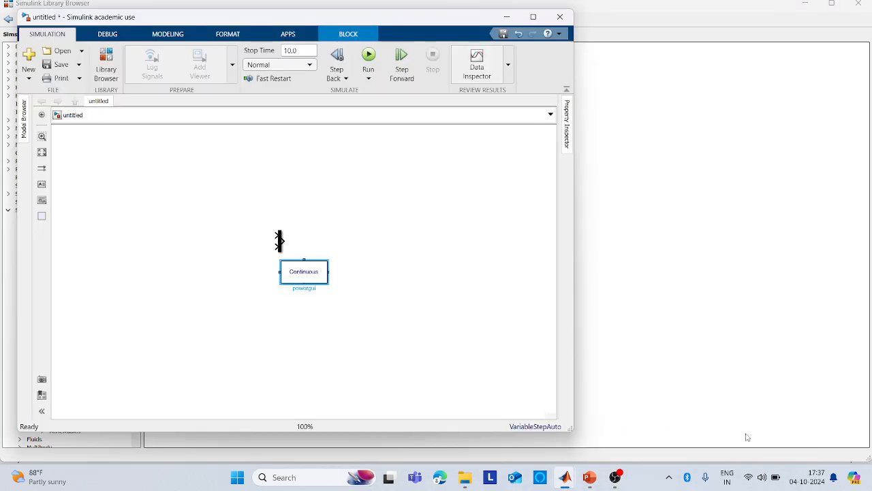
{"action": "left_click", "coordinate": [533, 16]}
{"action": "left_click_drag", "start_coordinate": [263, 244], "coordinate": [73, 118]}
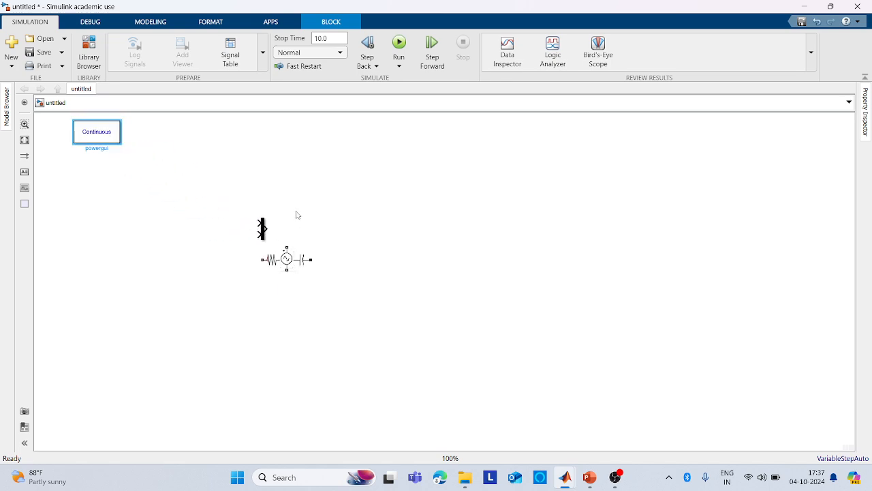
Spread the stacked Series RLC Branch, AC Voltage Source, Voltage Measurement, Current Measurement and Scope blocks apart across the canvas.
{"action": "left_click_drag", "start_coordinate": [292, 260], "coordinate": [329, 202]}
{"action": "left_click_drag", "start_coordinate": [286, 261], "coordinate": [417, 323]}
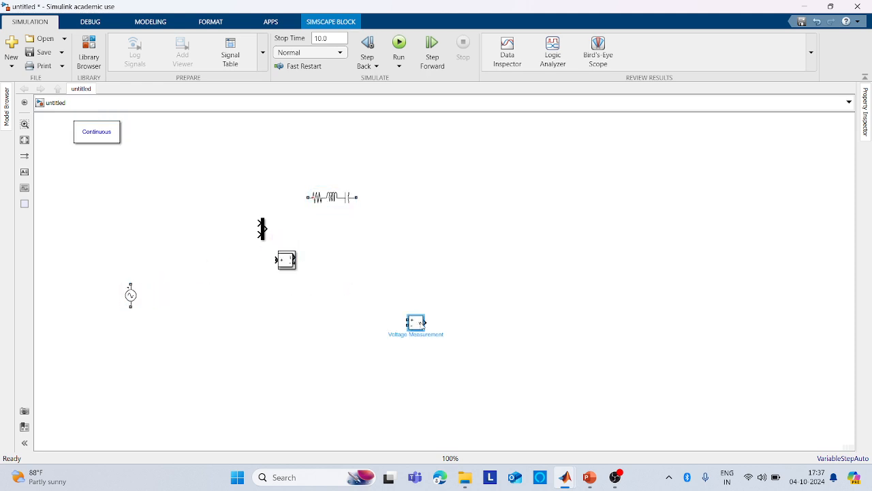
{"action": "left_click_drag", "start_coordinate": [287, 262], "coordinate": [371, 261]}
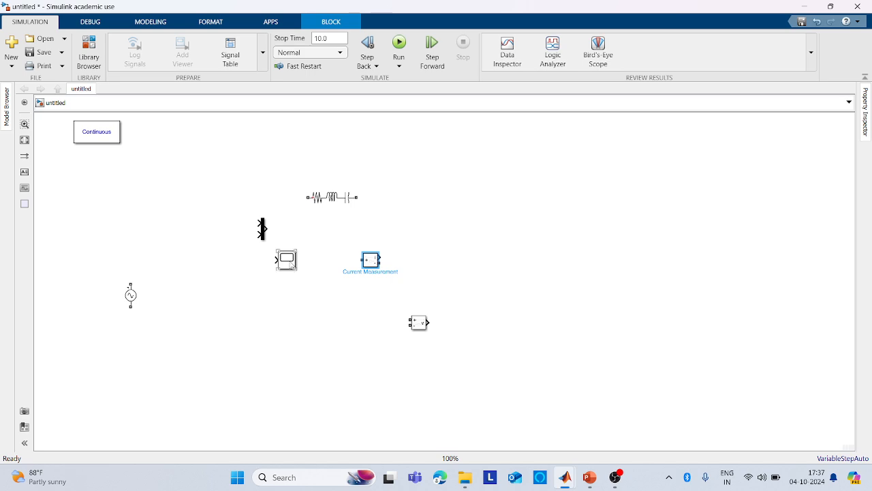
{"action": "left_click_drag", "start_coordinate": [291, 264], "coordinate": [538, 204]}
Enlarge the AC Voltage Source block and move the Mux up out of the circuit area.
{"action": "left_click", "coordinate": [128, 305]}
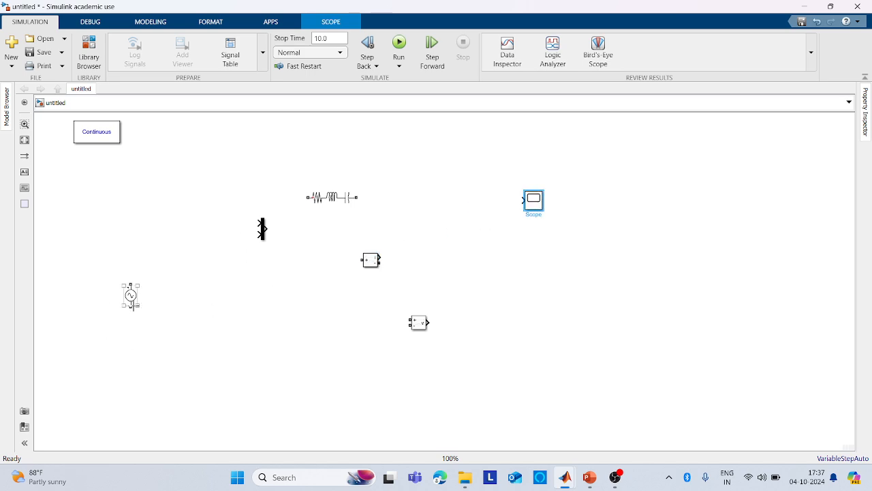
{"action": "left_click_drag", "start_coordinate": [136, 305], "coordinate": [177, 351]}
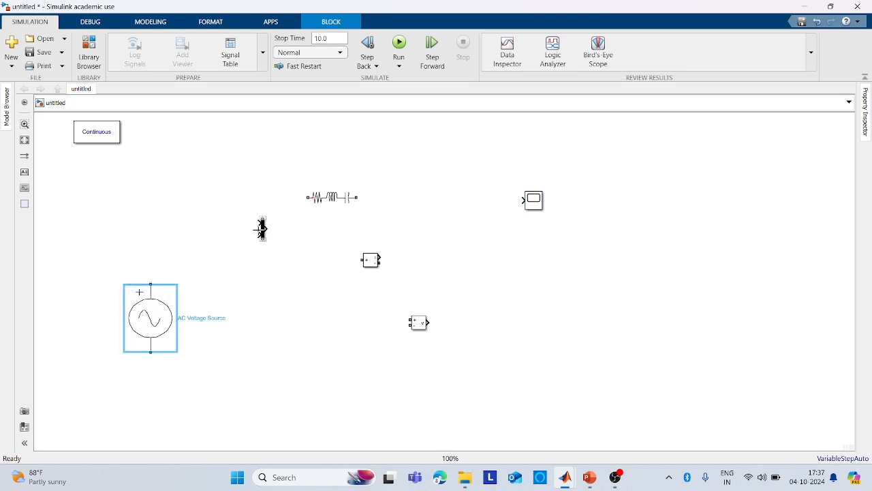
{"action": "left_click_drag", "start_coordinate": [262, 228], "coordinate": [234, 154]}
Rotate the Series RLC Branch clockwise, place it opposite the AC Voltage Source and wire its upper terminal to the source's positive terminal.
{"action": "left_click_drag", "start_coordinate": [349, 201], "coordinate": [306, 277]}
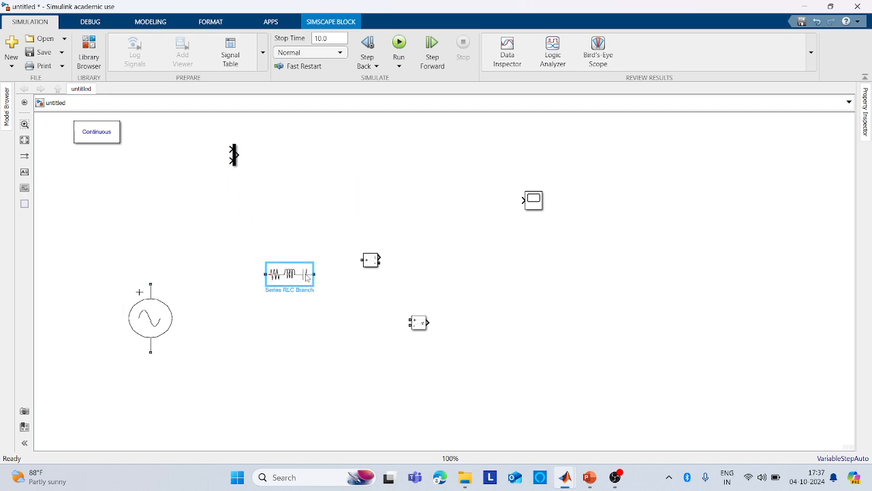
{"action": "right_click", "coordinate": [305, 273]}
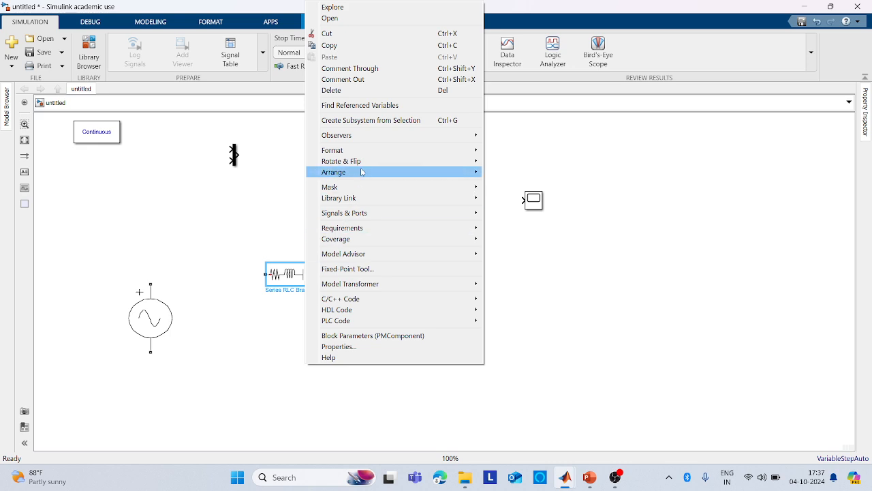
{"action": "mouse_move", "coordinate": [365, 162]}
{"action": "left_click", "coordinate": [514, 165]}
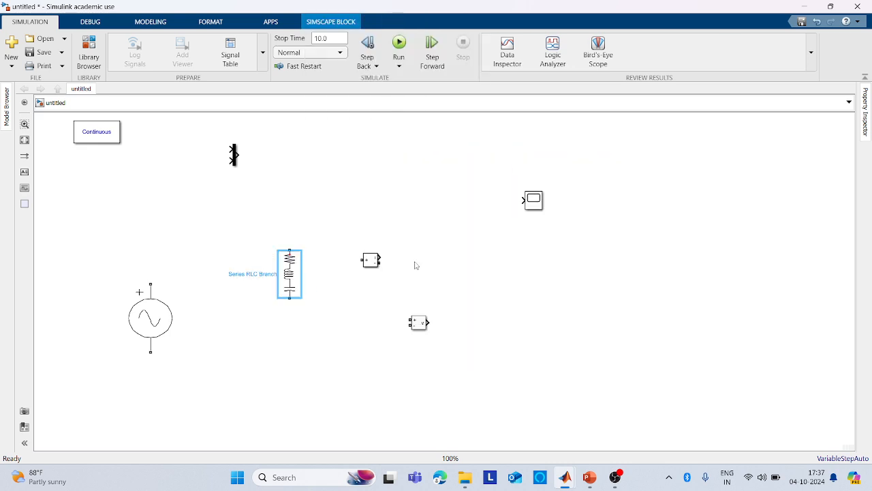
{"action": "left_click_drag", "start_coordinate": [296, 277], "coordinate": [338, 321]}
{"action": "left_click_drag", "start_coordinate": [331, 290], "coordinate": [149, 282]}
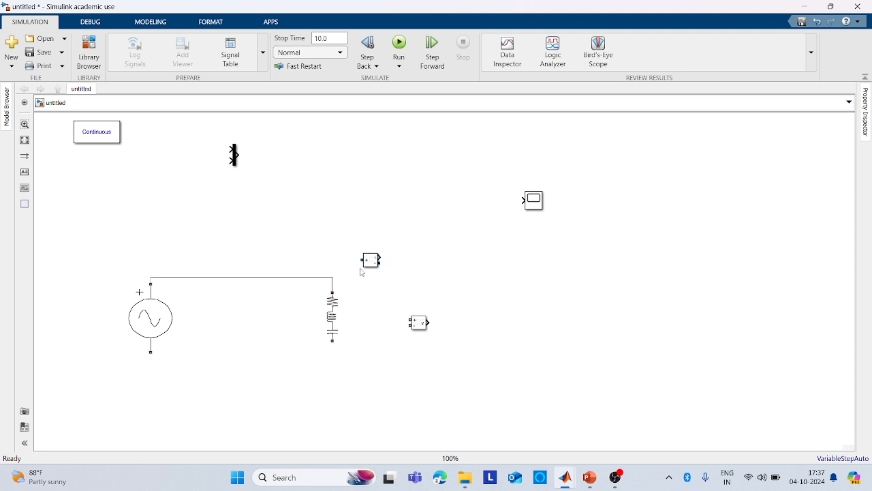
Rotate the Current Measurement clockwise, connect it in series below the Series RLC Branch and wire it back to the source's lower terminal.
{"action": "left_click_drag", "start_coordinate": [372, 262], "coordinate": [367, 380]}
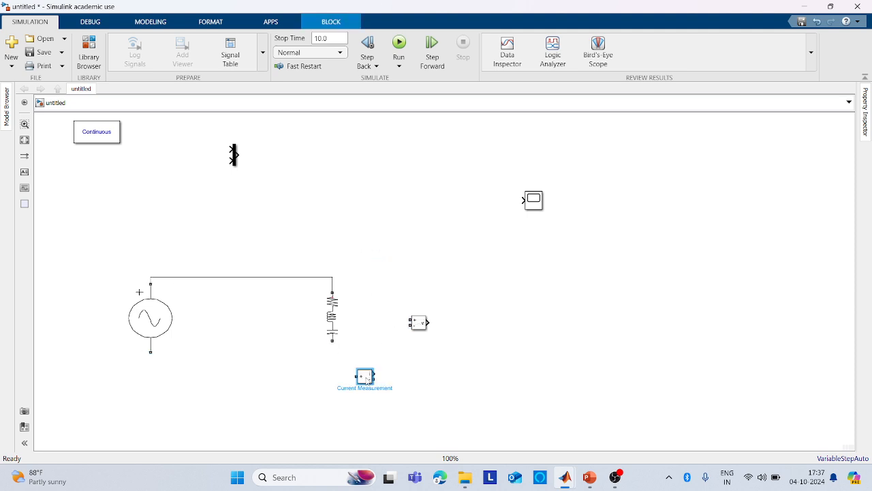
{"action": "right_click", "coordinate": [366, 379]}
{"action": "mouse_move", "coordinate": [436, 196]}
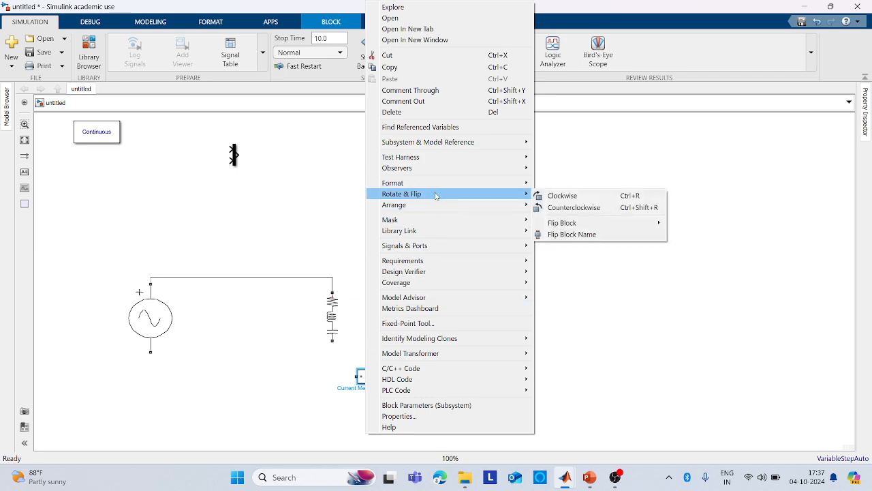
{"action": "left_click", "coordinate": [552, 196]}
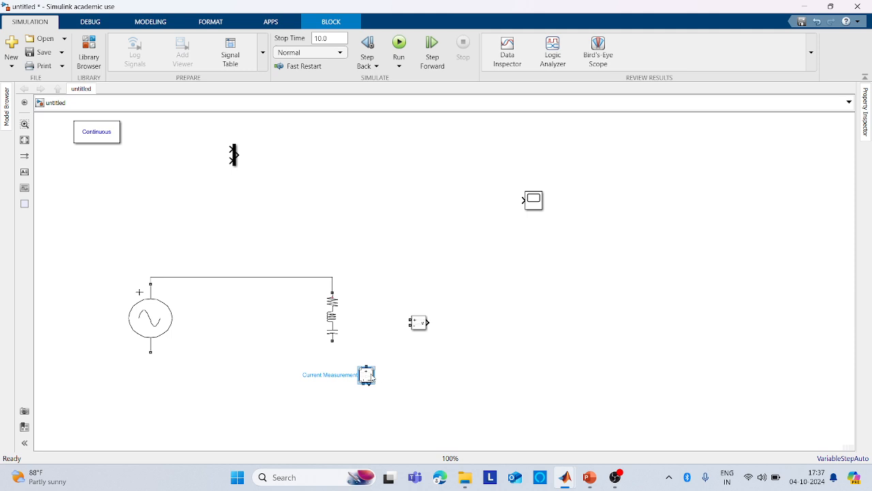
{"action": "left_click_drag", "start_coordinate": [371, 377], "coordinate": [336, 368]}
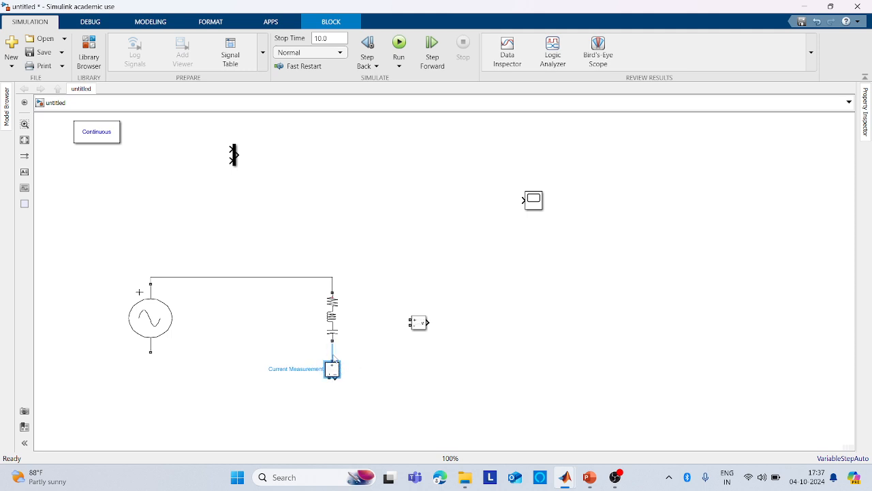
{"action": "mouse_move", "coordinate": [328, 377]}
{"action": "left_mouse_down"}
{"action": "mouse_move", "coordinate": [321, 397]}
{"action": "mouse_move", "coordinate": [214, 415]}
{"action": "mouse_move", "coordinate": [148, 364]}
{"action": "mouse_move", "coordinate": [148, 351]}
{"action": "left_mouse_up"}
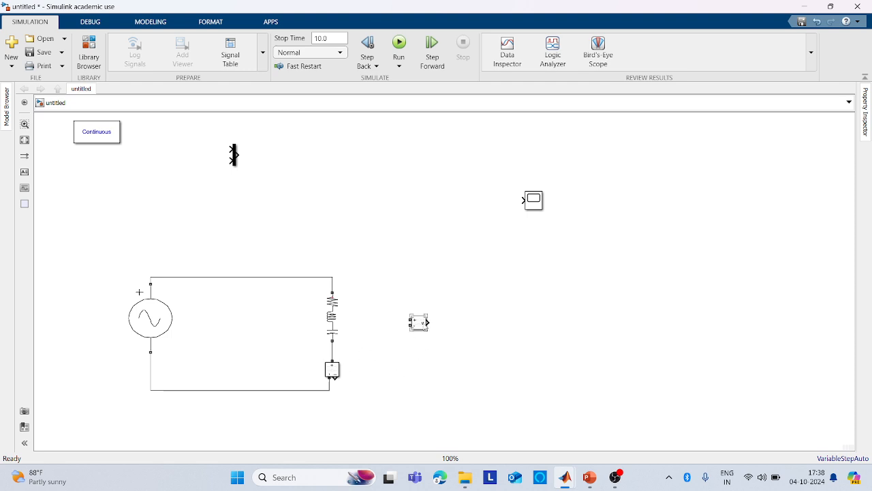
Place the Voltage Measurement beside the Series RLC Branch and wire its two inputs across the branch.
{"action": "left_click_drag", "start_coordinate": [419, 322], "coordinate": [332, 292]}
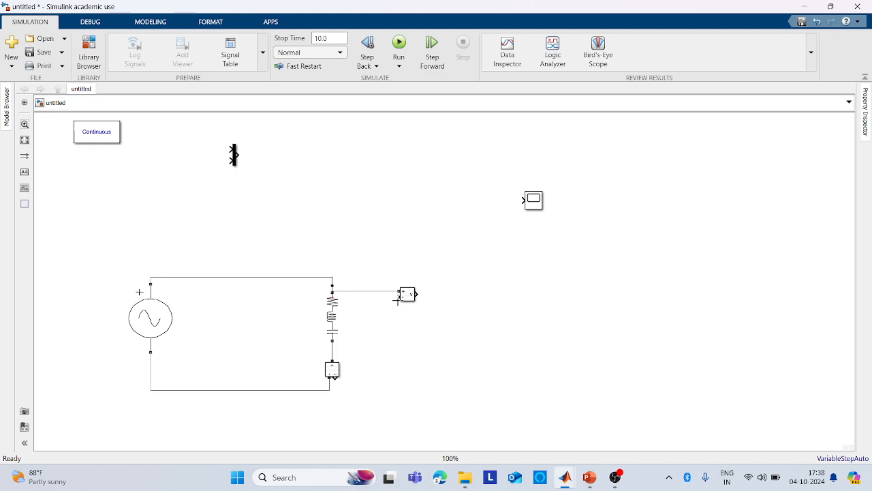
{"action": "left_click_drag", "start_coordinate": [398, 297], "coordinate": [332, 353]}
Duplicate the Scope, then set the original Scope to 3 input ports and change its display layout.
{"action": "left_click_drag", "start_coordinate": [535, 205], "coordinate": [554, 268]}
{"action": "left_click", "coordinate": [536, 207]}
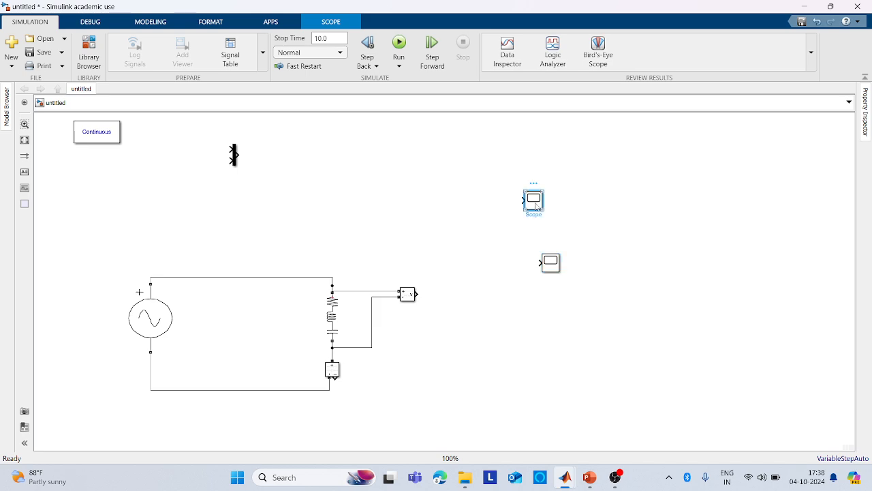
{"action": "double_click", "coordinate": [536, 205]}
{"action": "left_click", "coordinate": [285, 104]}
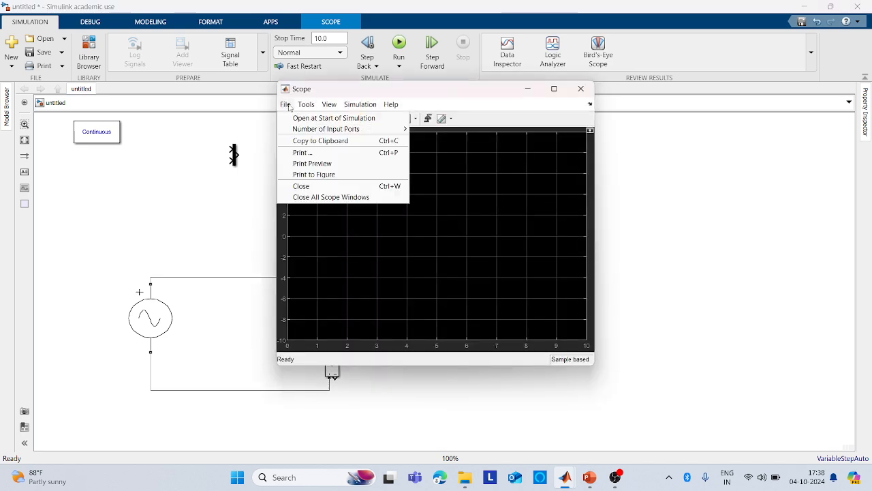
{"action": "mouse_move", "coordinate": [389, 129]}
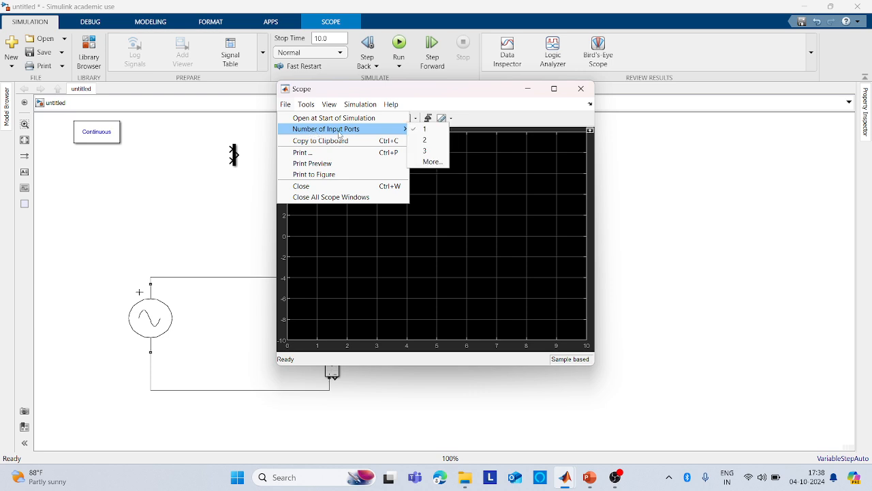
{"action": "left_click", "coordinate": [424, 151]}
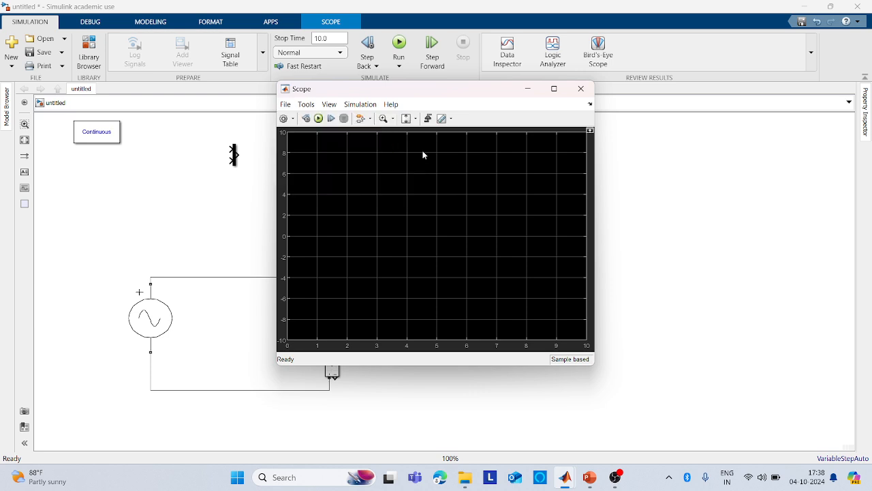
{"action": "left_click", "coordinate": [329, 104]}
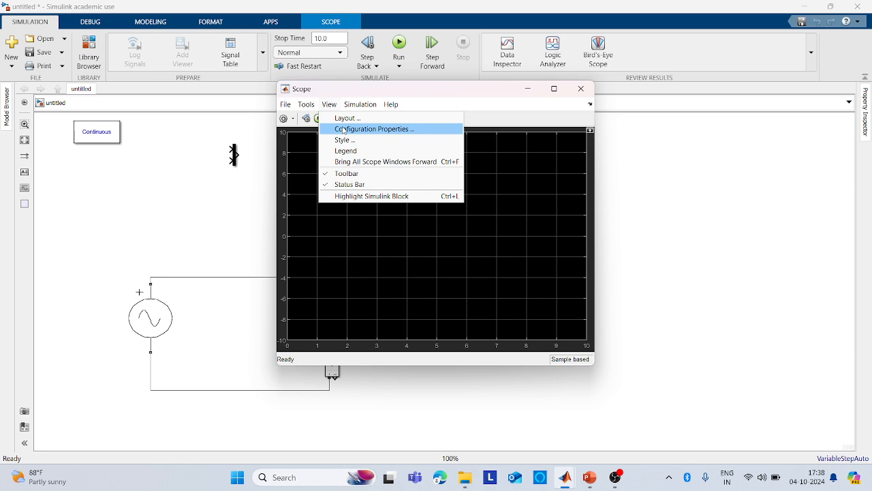
{"action": "left_click", "coordinate": [351, 118]}
{"action": "left_click", "coordinate": [356, 159]}
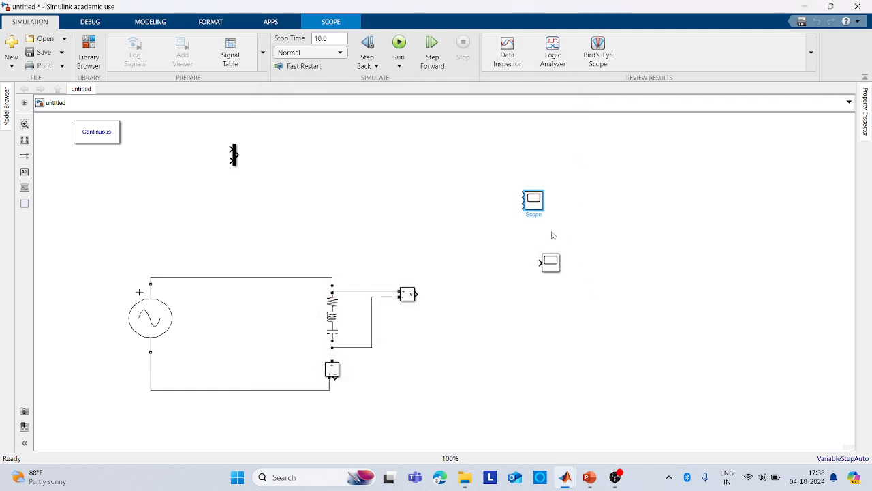
Place the three-input Scope, enlarged, beside the Voltage Measurement and its single-input copy below it.
{"action": "left_click_drag", "start_coordinate": [544, 218], "coordinate": [509, 366]}
{"action": "left_click_drag", "start_coordinate": [528, 221], "coordinate": [477, 303]}
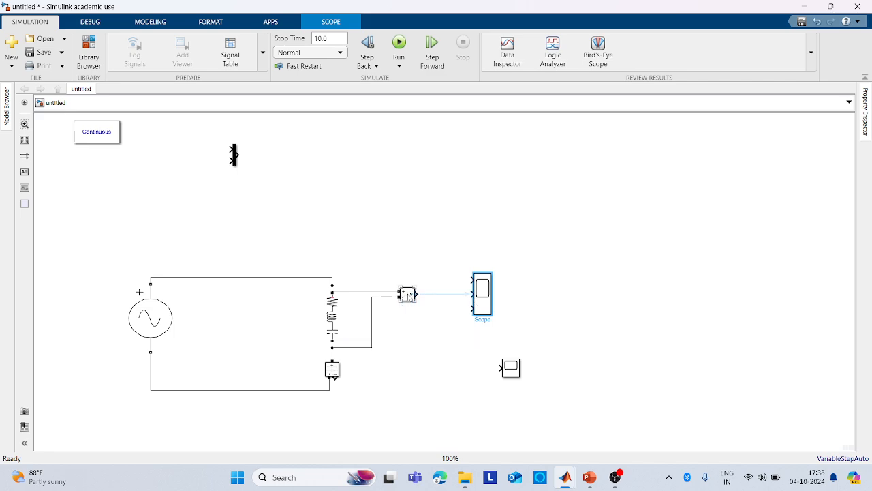
Duplicate the Voltage Measurement above the circuit and wire its inputs across the AC Voltage Source.
{"action": "mouse_move", "coordinate": [407, 295]}
{"action": "left_mouse_down"}
{"action": "mouse_move", "coordinate": [396, 228]}
{"action": "mouse_move", "coordinate": [262, 219]}
{"action": "mouse_move", "coordinate": [192, 252]}
{"action": "mouse_move", "coordinate": [187, 277]}
{"action": "left_mouse_up"}
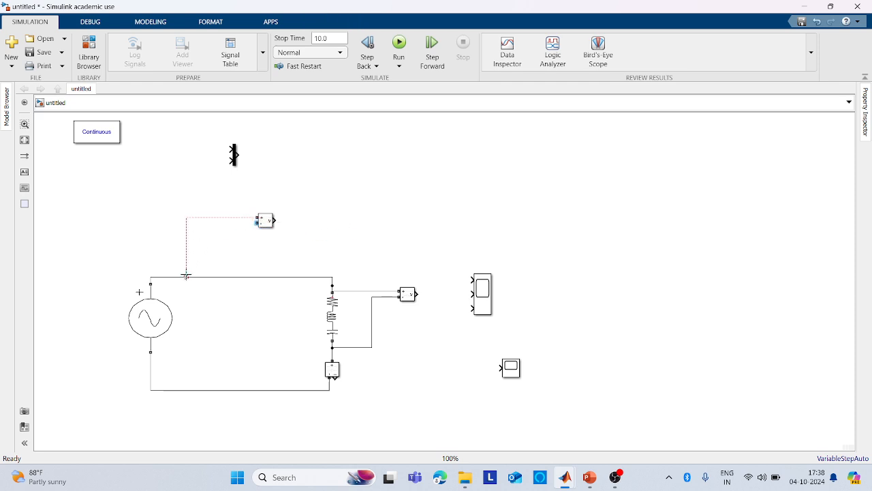
{"action": "mouse_move", "coordinate": [256, 223]}
{"action": "left_mouse_down"}
{"action": "mouse_move", "coordinate": [184, 368]}
{"action": "mouse_move", "coordinate": [182, 389]}
{"action": "left_mouse_up"}
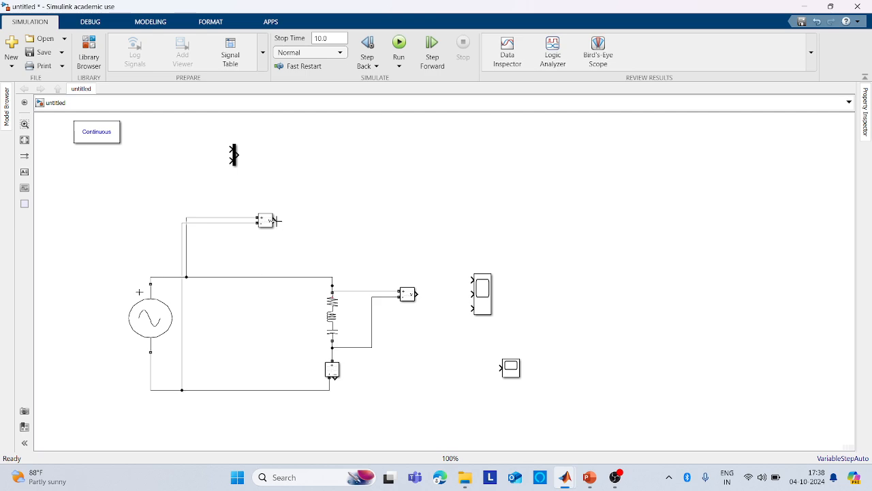
Wire the source voltage, branch voltage and current measurement outputs to the Scope's first, second and third inputs respectively.
{"action": "left_click_drag", "start_coordinate": [274, 221], "coordinate": [471, 279]}
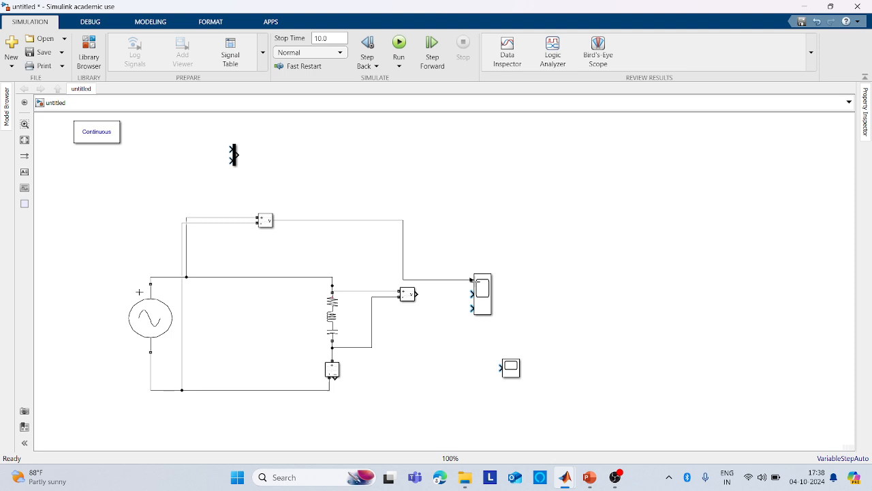
{"action": "left_click_drag", "start_coordinate": [417, 294], "coordinate": [473, 294]}
{"action": "left_click_drag", "start_coordinate": [335, 379], "coordinate": [470, 310]}
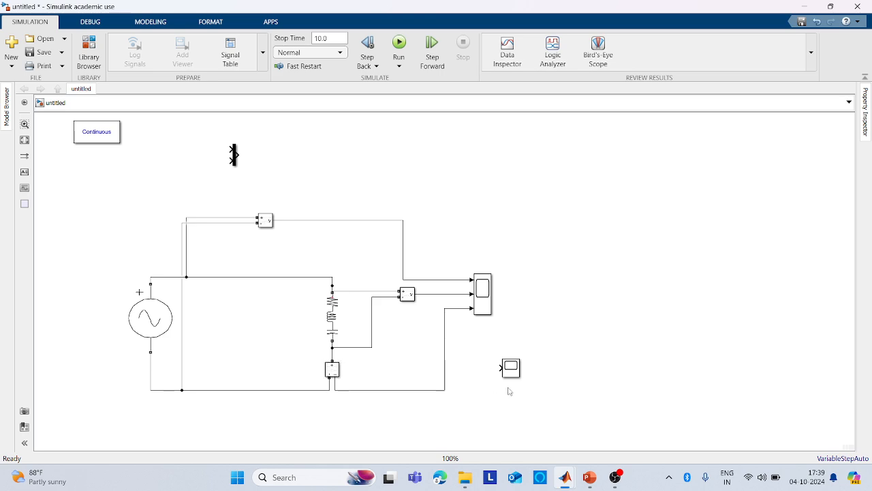
Place the Mux before Scope1, feed it the branch voltage and current signals, and connect its output to Scope1.
{"action": "left_click_drag", "start_coordinate": [513, 375], "coordinate": [568, 376]}
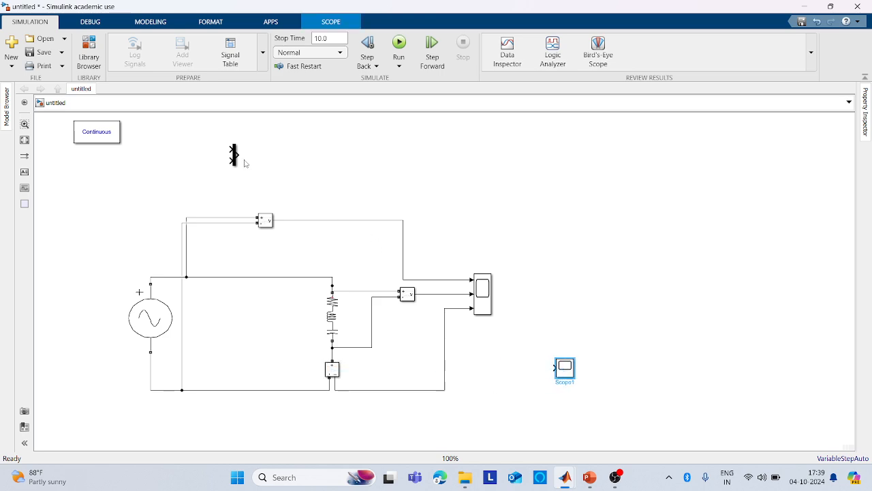
{"action": "left_click_drag", "start_coordinate": [234, 156], "coordinate": [428, 294]}
{"action": "left_click_drag", "start_coordinate": [485, 373], "coordinate": [428, 389]}
{"action": "left_click", "coordinate": [490, 368]}
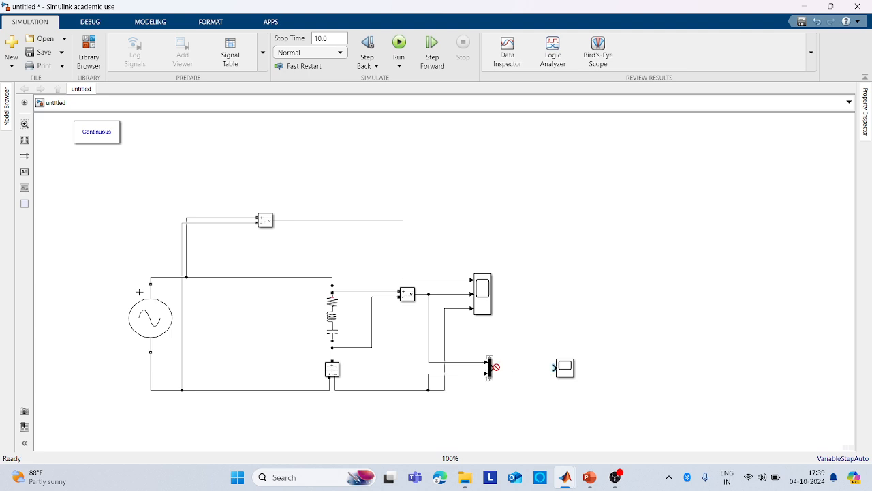
{"action": "left_click_drag", "start_coordinate": [492, 367], "coordinate": [555, 367]}
Set the AC Voltage Source's frequency to 50 Hz and apply the change.
{"action": "double_click", "coordinate": [150, 320]}
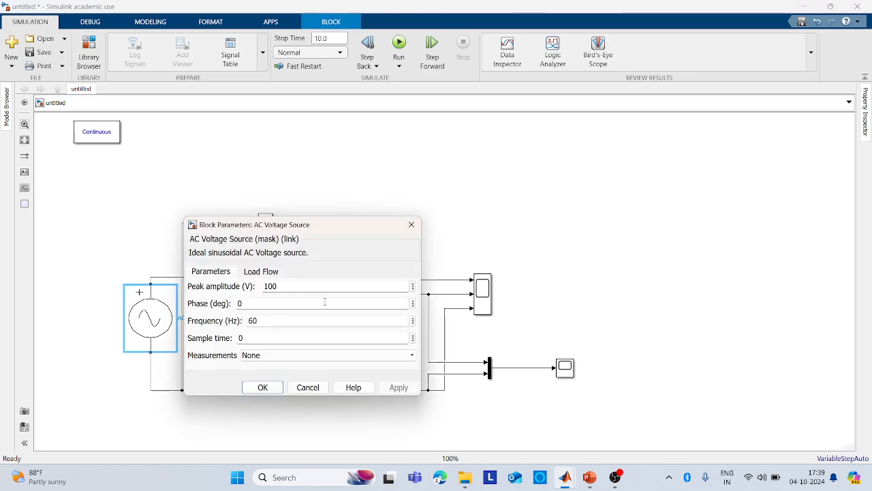
{"action": "double_click", "coordinate": [271, 319]}
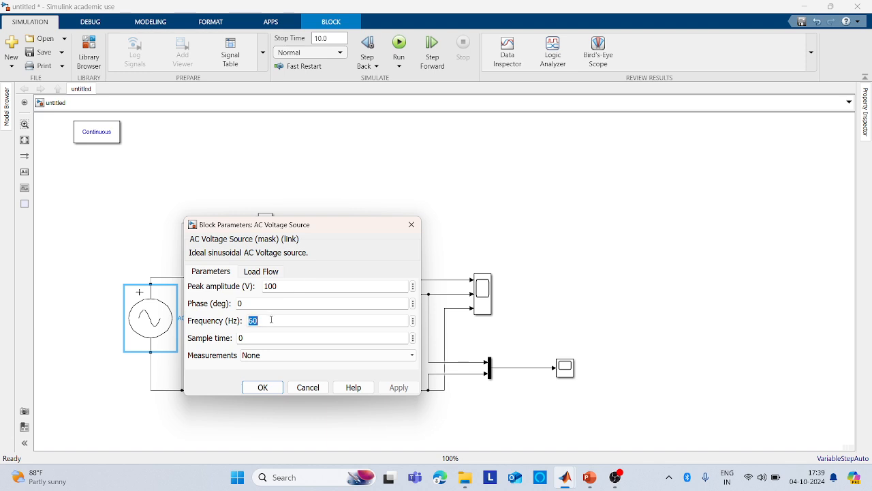
{"action": "type", "text": "5"}
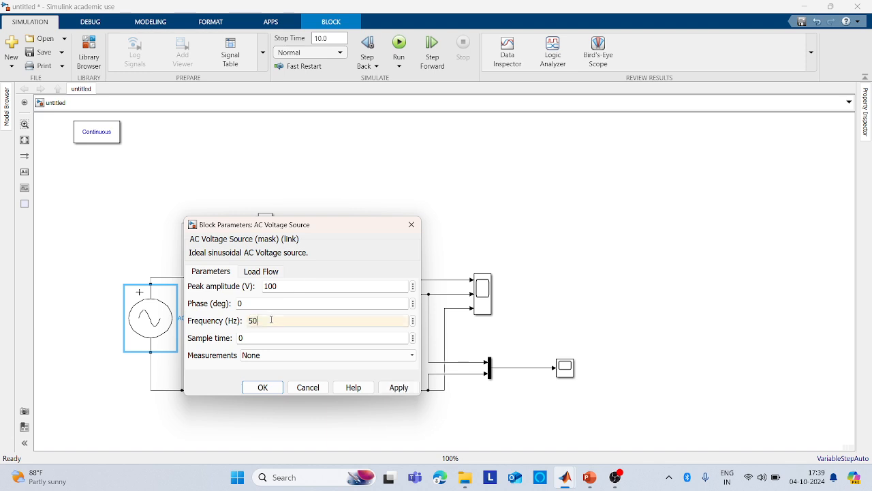
{"action": "left_click", "coordinate": [398, 387]}
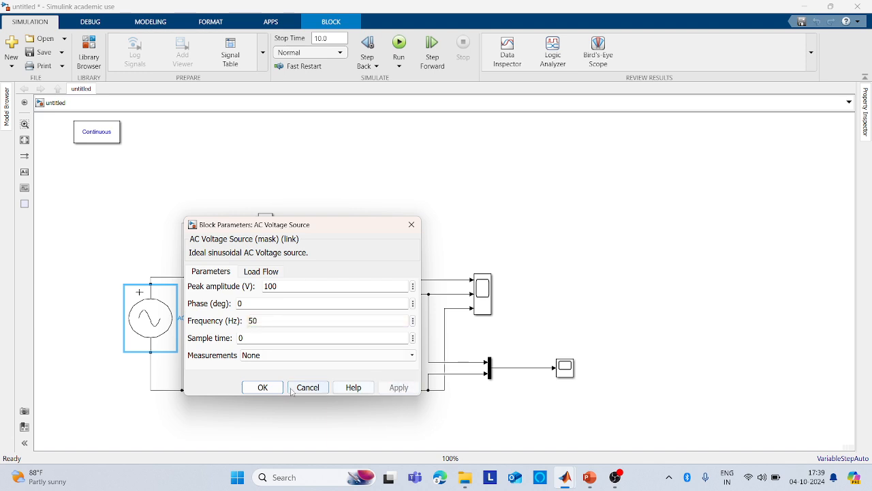
{"action": "left_click", "coordinate": [262, 387]}
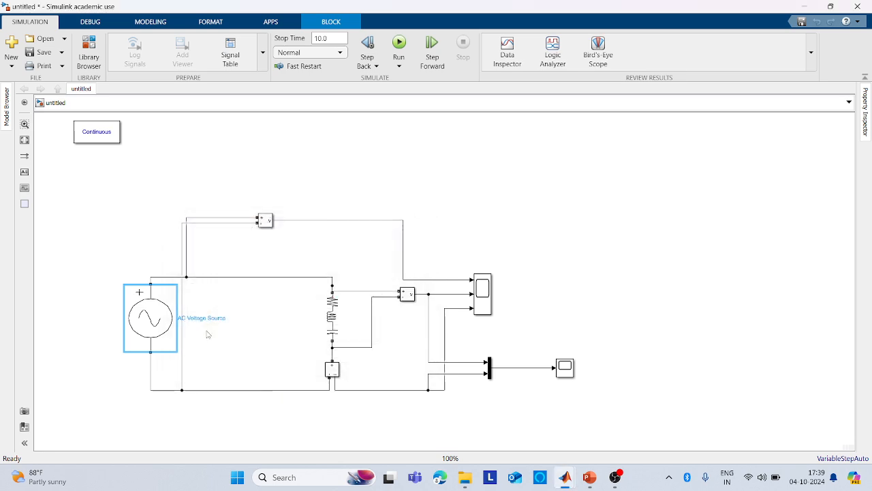
Open the Series RLC Branch parameters and change the branch type to RL.
{"action": "double_click", "coordinate": [338, 320]}
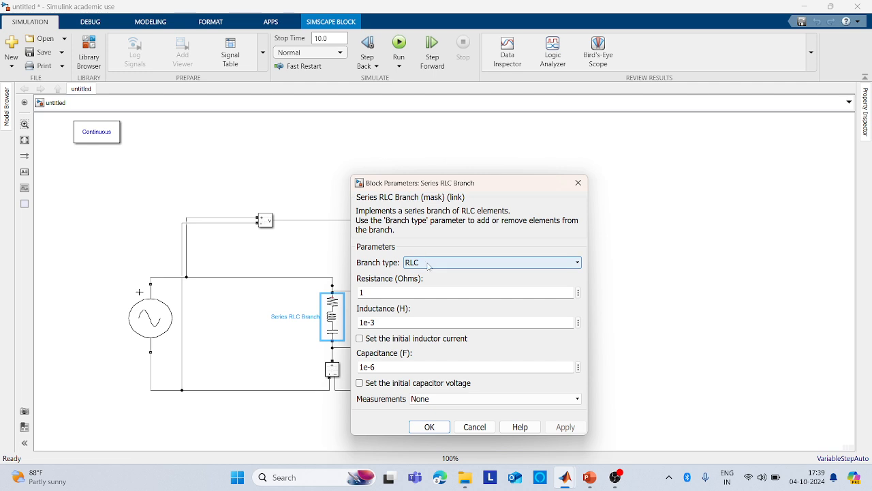
{"action": "left_click", "coordinate": [428, 265]}
{"action": "left_click", "coordinate": [431, 313]}
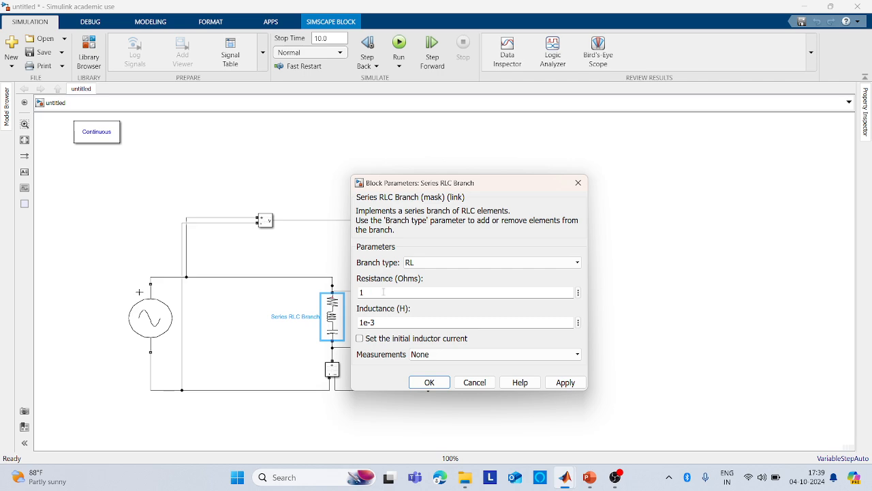
Look up the RL circuit slide in PowerPoint, return to Simulink and set the Series RLC Branch resistance to 2.5 ohms.
{"action": "mouse_move", "coordinate": [590, 477]}
{"action": "left_click", "coordinate": [578, 440]}
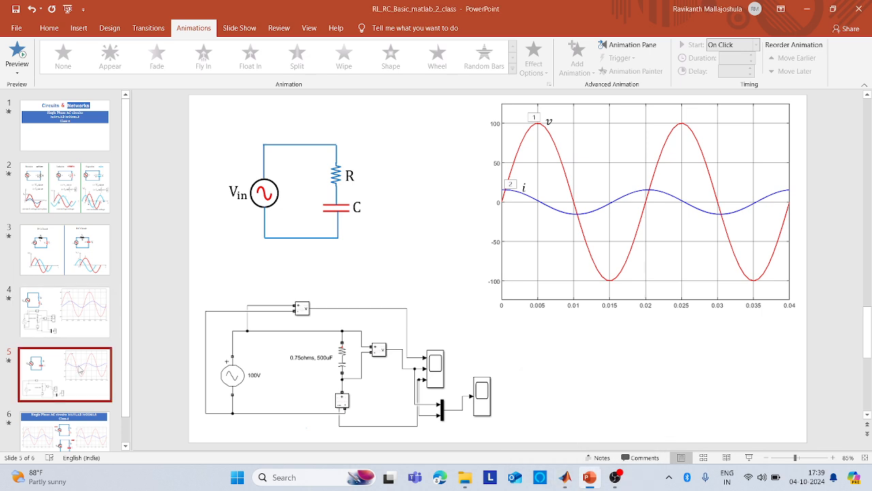
{"action": "left_click", "coordinate": [69, 329]}
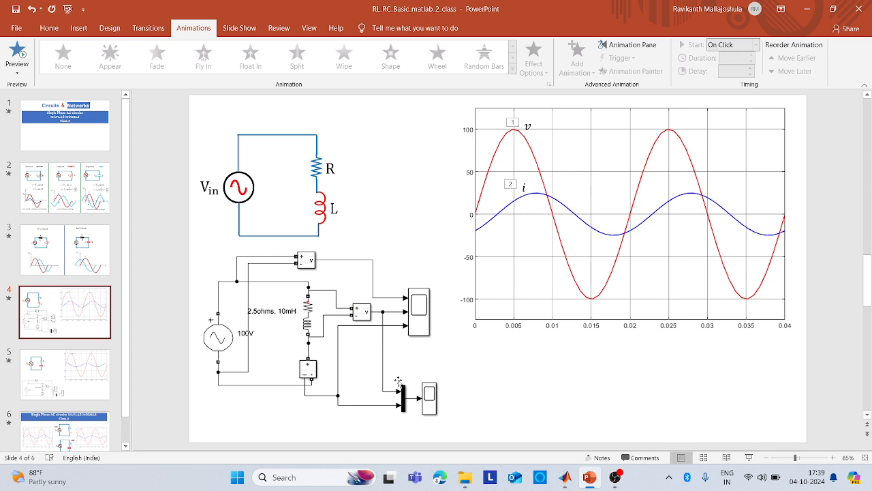
{"action": "mouse_move", "coordinate": [565, 479]}
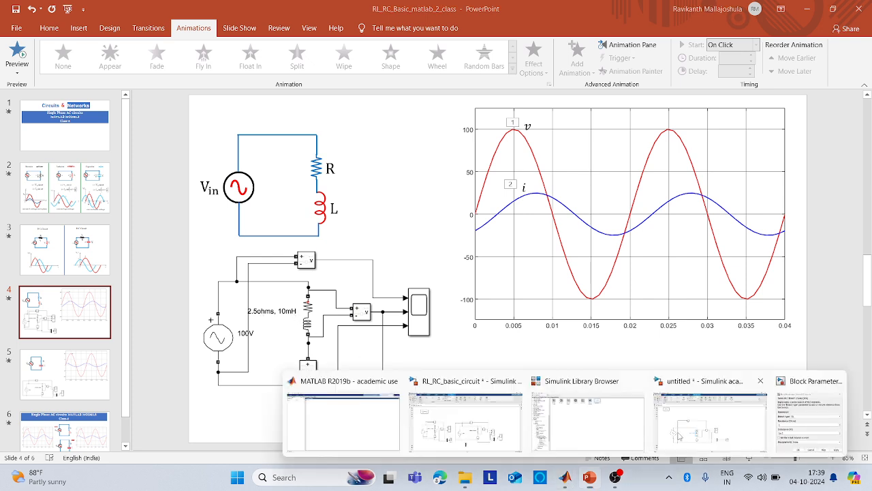
{"action": "left_click", "coordinate": [708, 417]}
{"action": "double_click", "coordinate": [331, 323]}
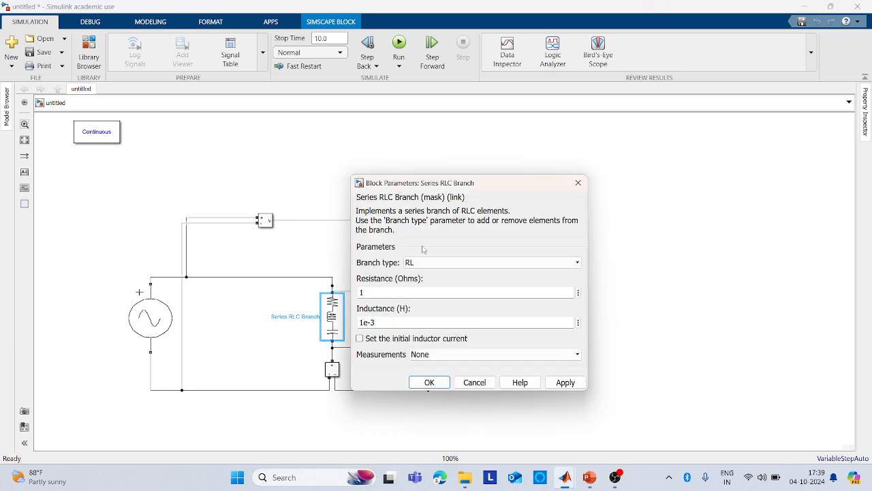
{"action": "type", "text": "2.5"}
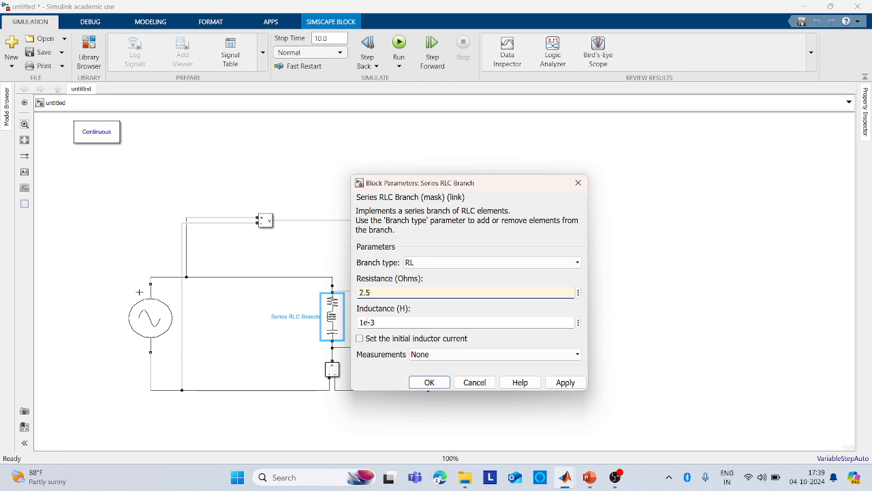
Recheck the inductance on the PowerPoint slide, set the branch inductance to 10e-3 H in Simulink and apply the parameters.
{"action": "double_click", "coordinate": [365, 322]}
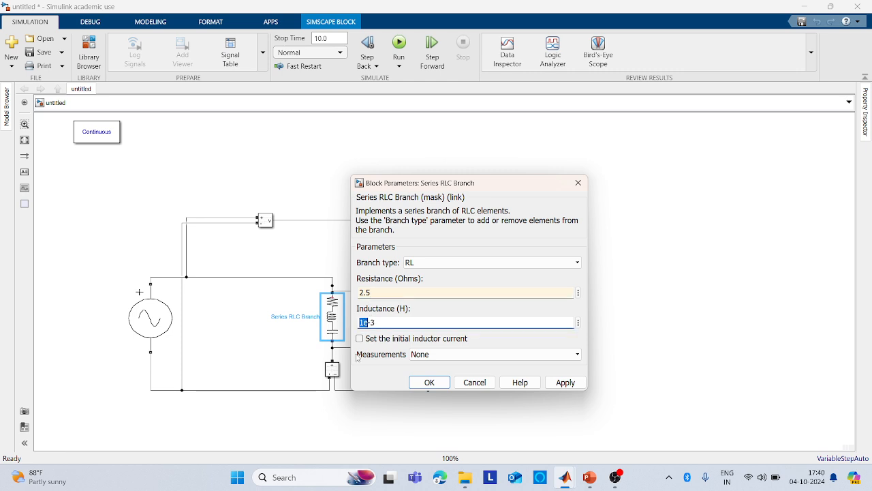
{"action": "left_click", "coordinate": [590, 479]}
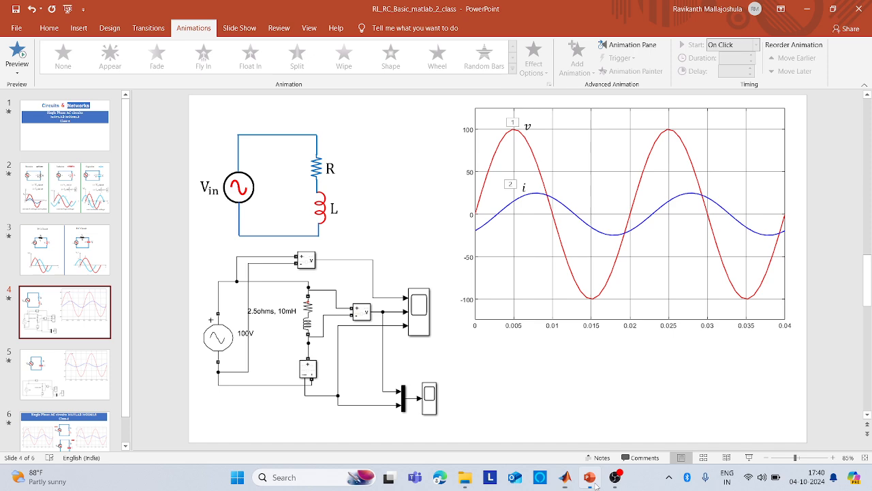
{"action": "left_click", "coordinate": [590, 478]}
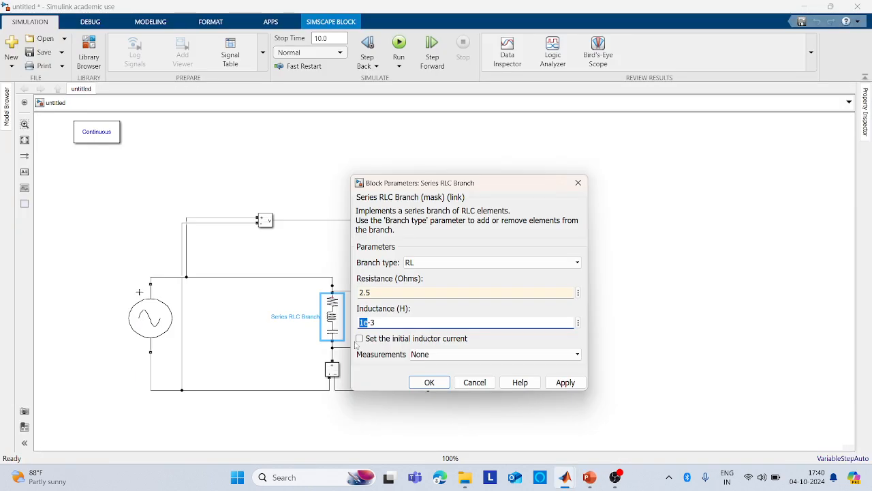
{"action": "mouse_move", "coordinate": [366, 323]}
{"action": "left_mouse_down"}
{"action": "mouse_move", "coordinate": [376, 323]}
{"action": "mouse_move", "coordinate": [360, 322]}
{"action": "left_mouse_up"}
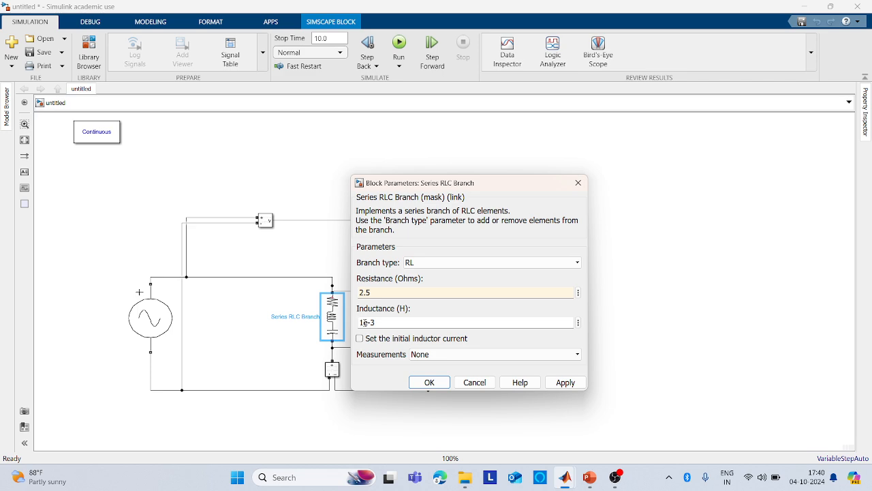
{"action": "left_click", "coordinate": [365, 322]}
{"action": "type", "text": "0"}
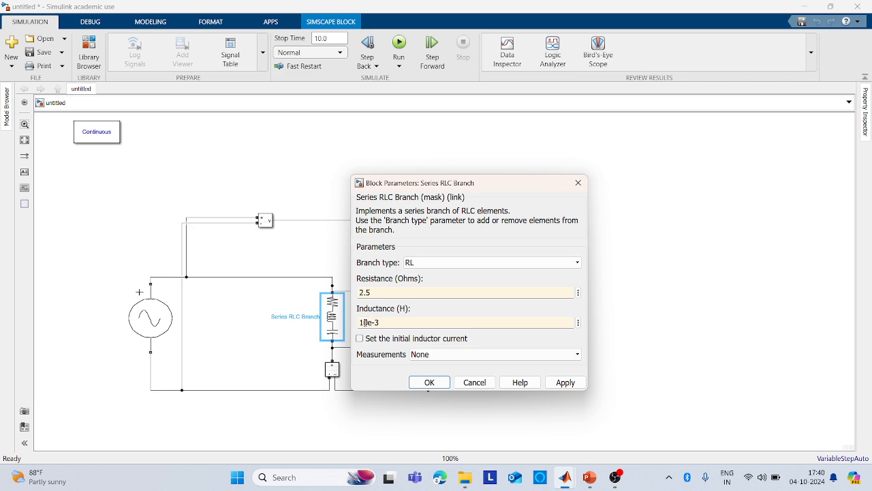
{"action": "left_click", "coordinate": [565, 382]}
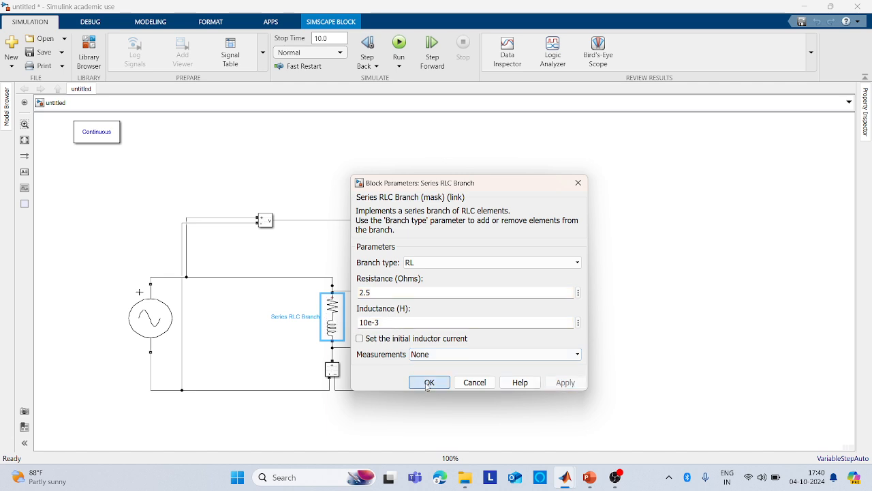
{"action": "left_click", "coordinate": [429, 382]}
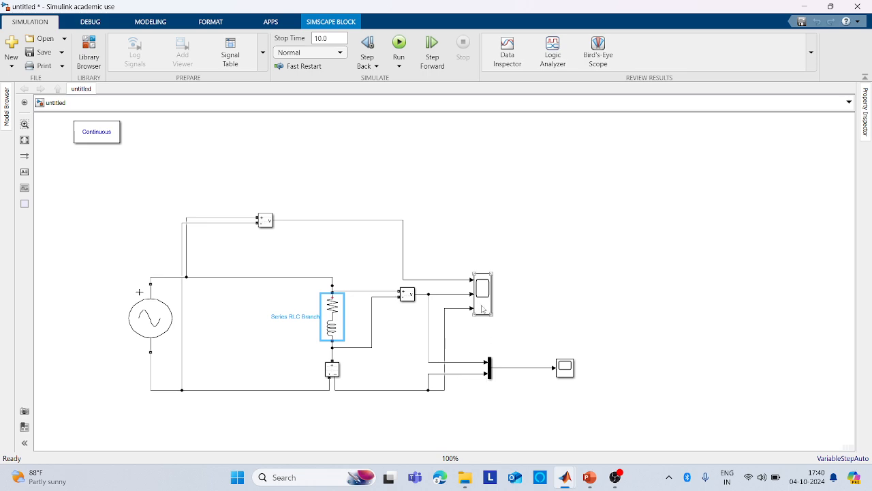
Set the simulation stop time to 0.04 and run the model.
{"action": "left_click", "coordinate": [339, 38]}
{"action": "type", "text": "0.0"}
{"action": "left_click", "coordinate": [399, 44]}
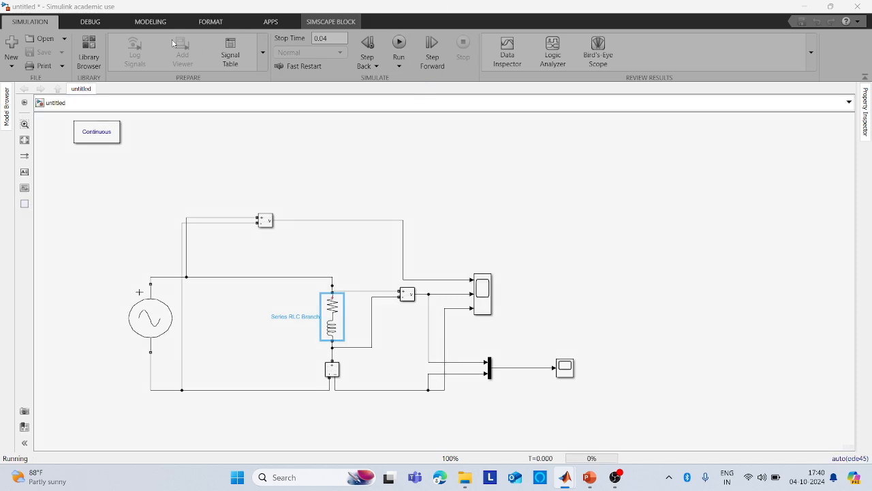
View the three waveforms in Scope, scale the axes to fit the signals, and close the Scope window.
{"action": "double_click", "coordinate": [484, 300]}
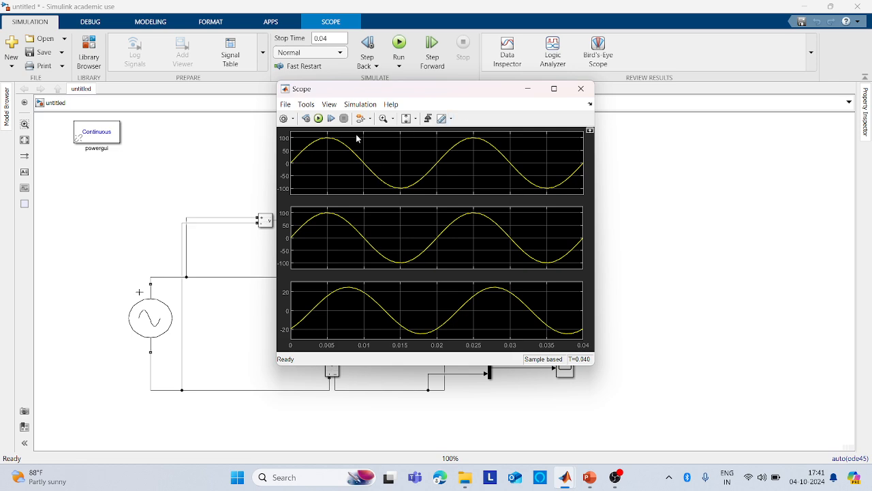
{"action": "left_click", "coordinate": [416, 119]}
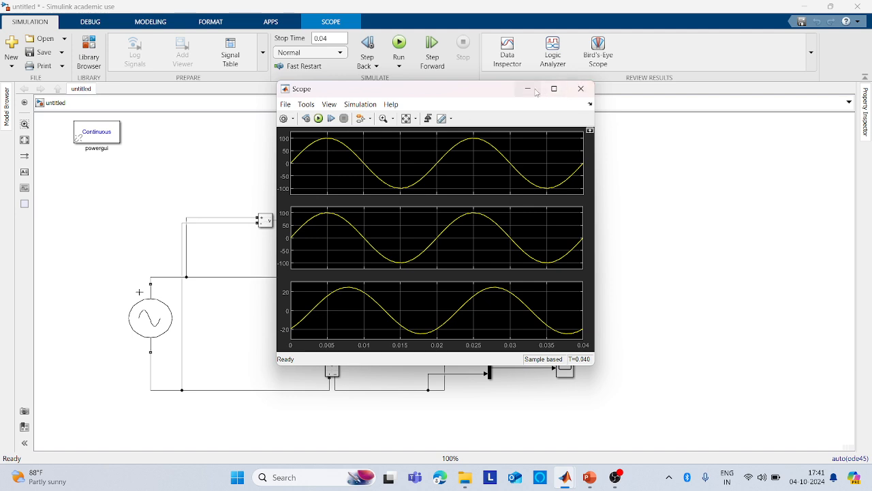
{"action": "left_click", "coordinate": [581, 90]}
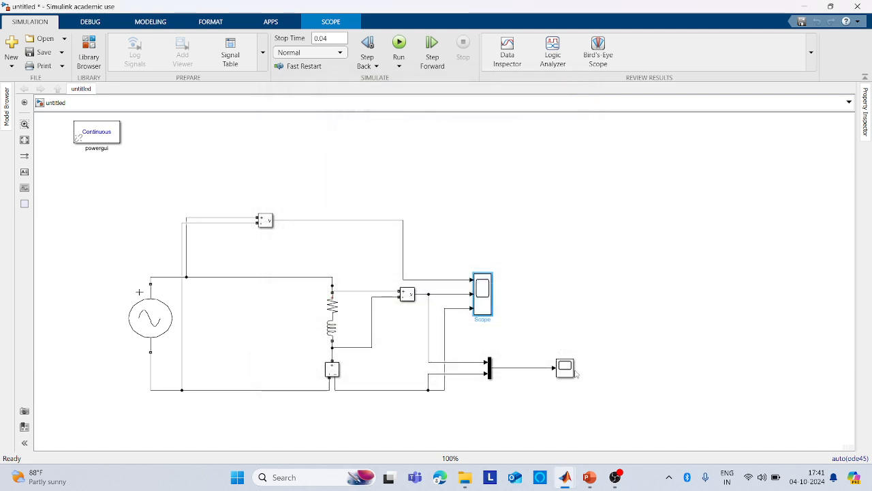
Open Scope1 and compare its voltage and current waveforms with the RL plot on the PowerPoint slide.
{"action": "left_click", "coordinate": [568, 369]}
{"action": "double_click", "coordinate": [568, 370]}
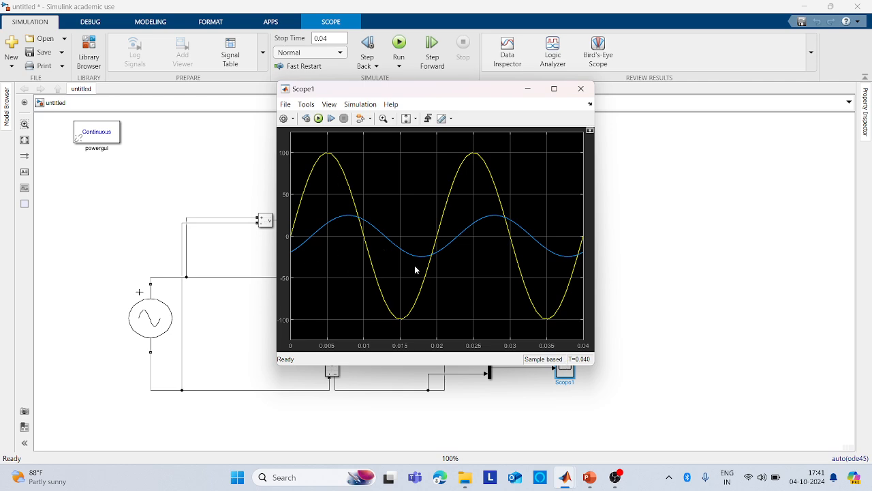
{"action": "left_click", "coordinate": [589, 478]}
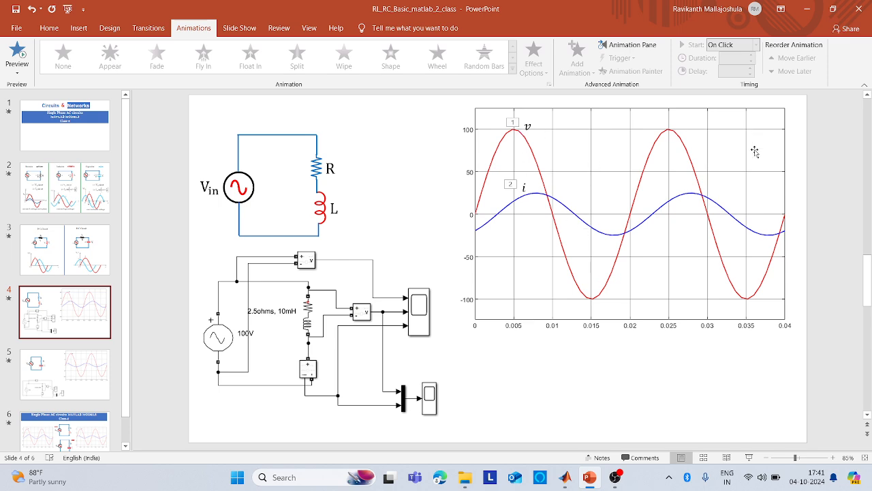
{"action": "mouse_move", "coordinate": [565, 477]}
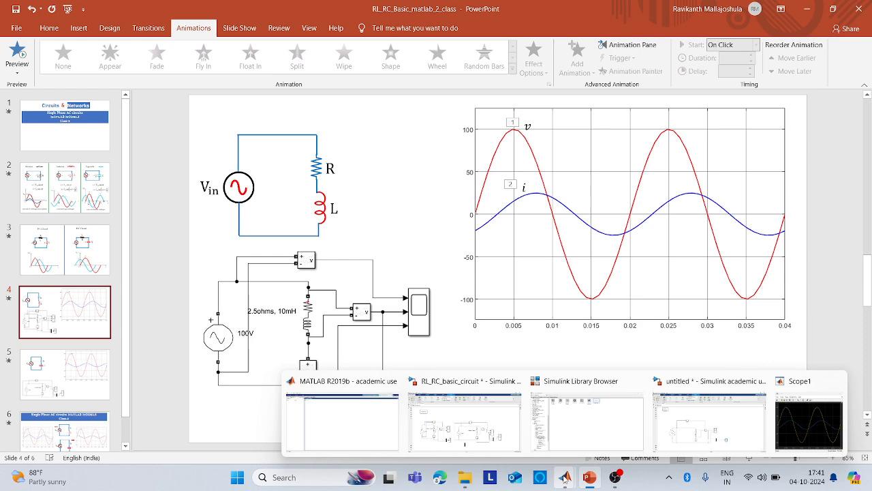
{"action": "left_click", "coordinate": [811, 418]}
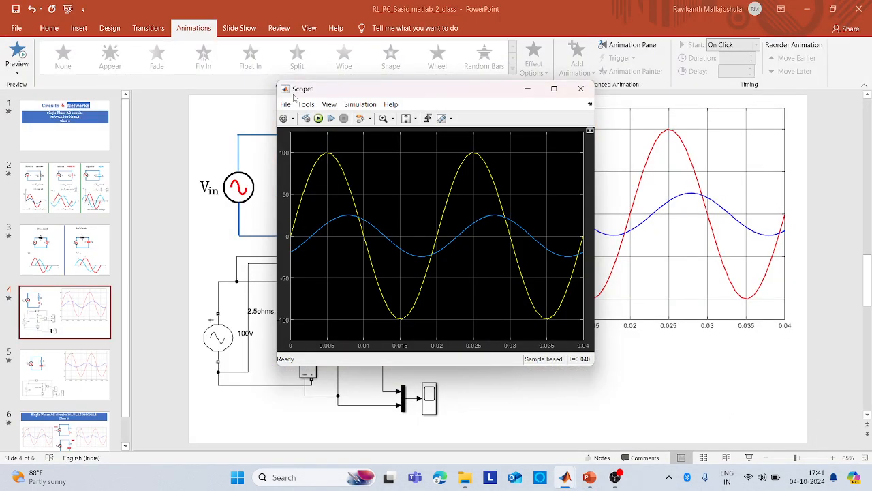
Set Scope1's figure color and axes background to white, apply the style, and return to the Simulink model.
{"action": "right_click", "coordinate": [354, 181]}
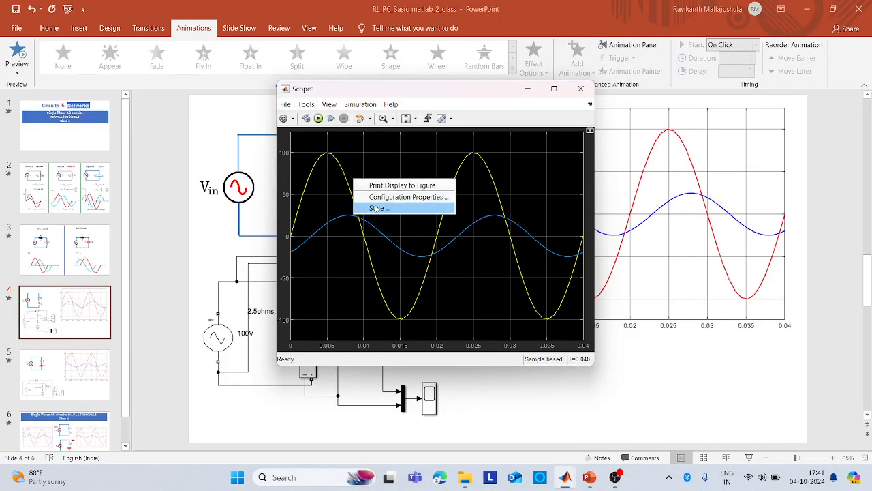
{"action": "left_click", "coordinate": [377, 208]}
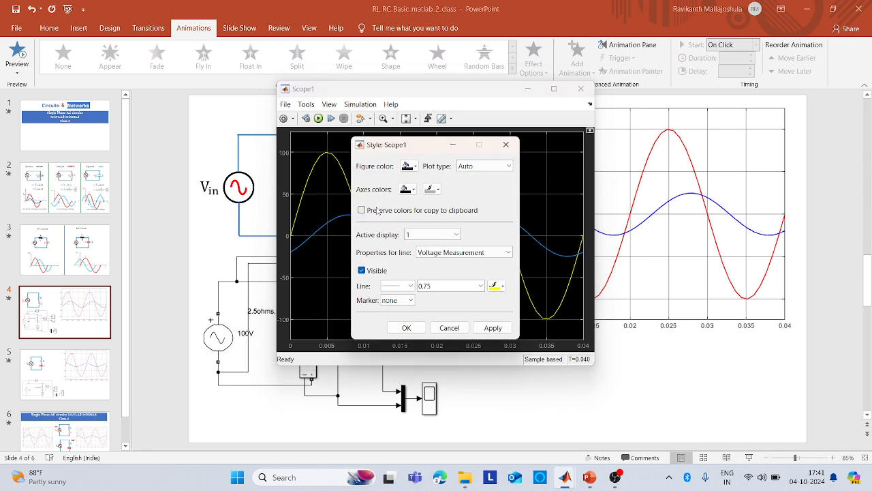
{"action": "left_click", "coordinate": [414, 167]}
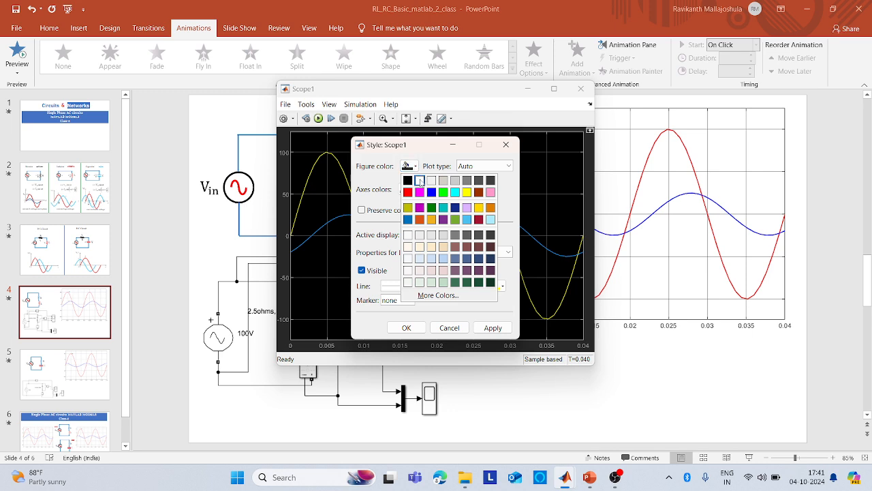
{"action": "left_click", "coordinate": [416, 167]}
{"action": "left_click", "coordinate": [496, 329]}
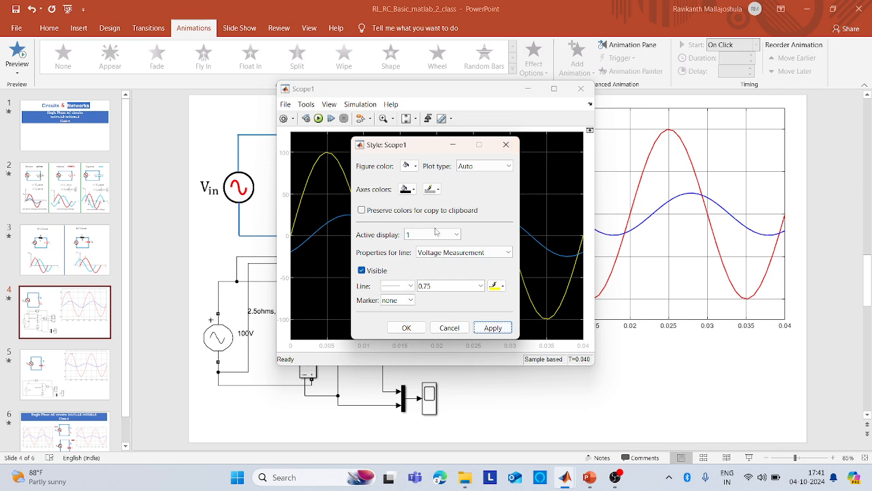
{"action": "left_click", "coordinate": [412, 189]}
{"action": "left_click", "coordinate": [417, 203]}
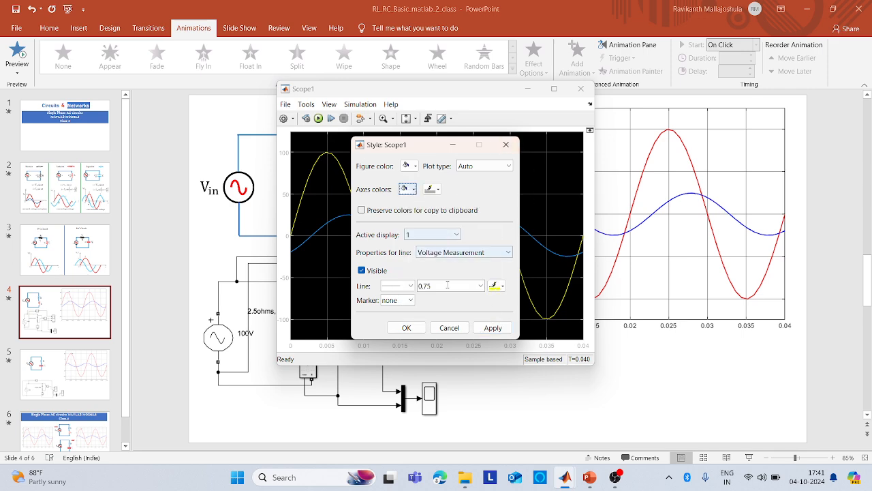
{"action": "left_click", "coordinate": [500, 328]}
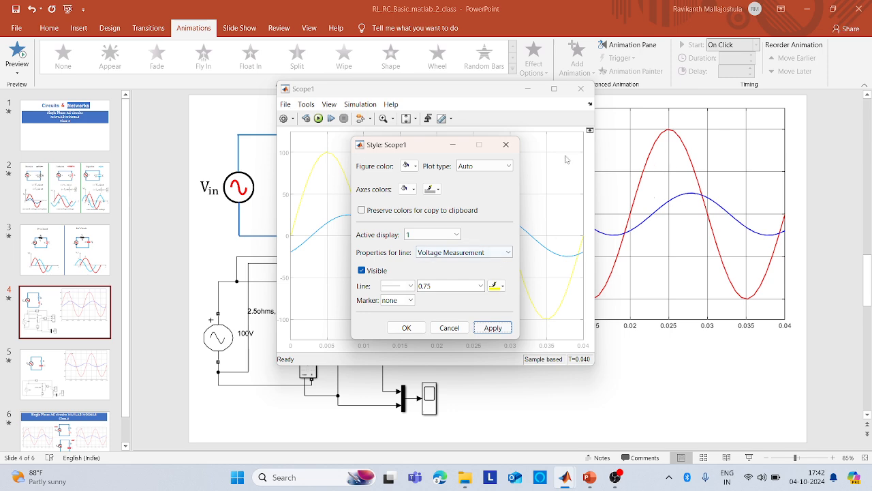
{"action": "left_click", "coordinate": [805, 9]}
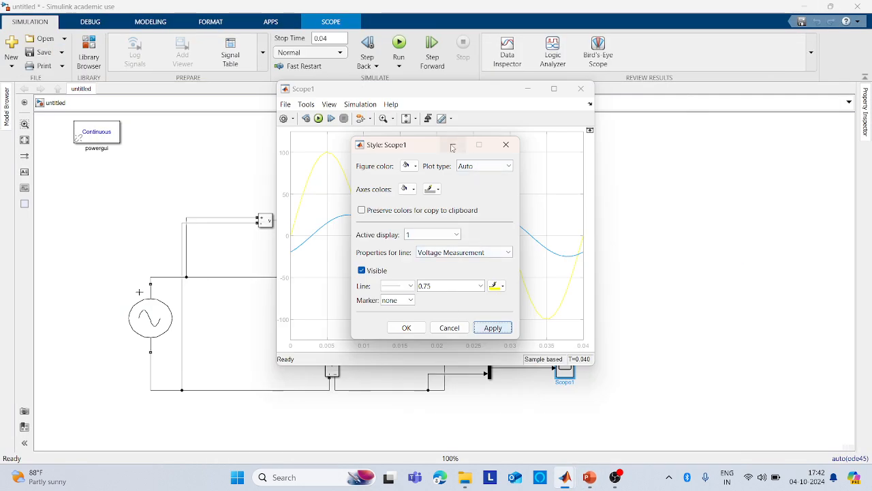
Give the Voltage Measurement line in Scope1 a width of 1.0 and a red color, and confirm the style.
{"action": "left_click", "coordinate": [399, 285]}
{"action": "left_click", "coordinate": [403, 297]}
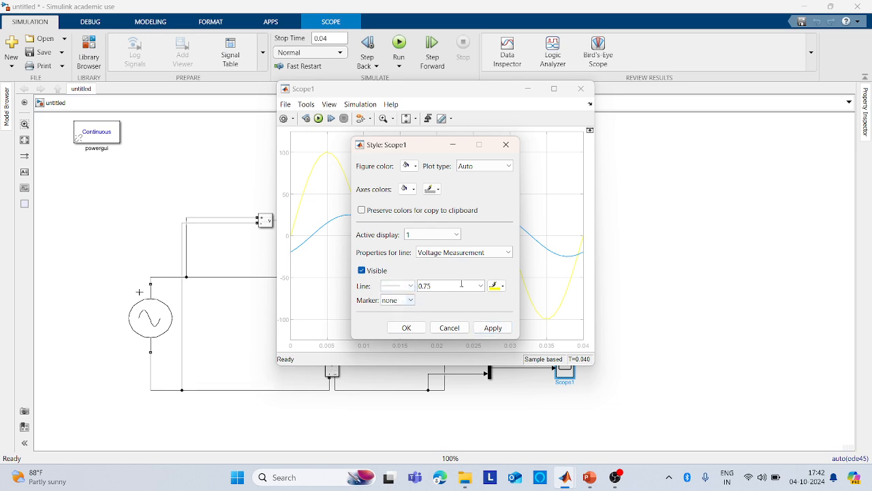
{"action": "left_click", "coordinate": [479, 285]}
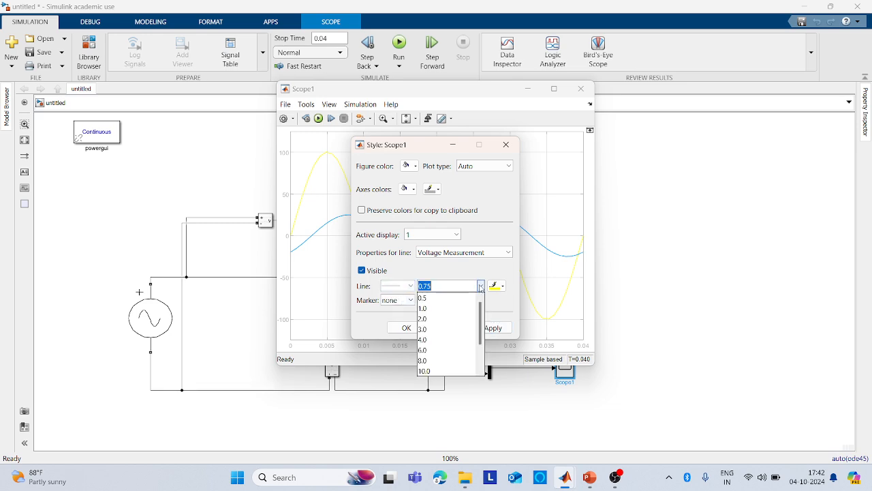
{"action": "left_click", "coordinate": [446, 309]}
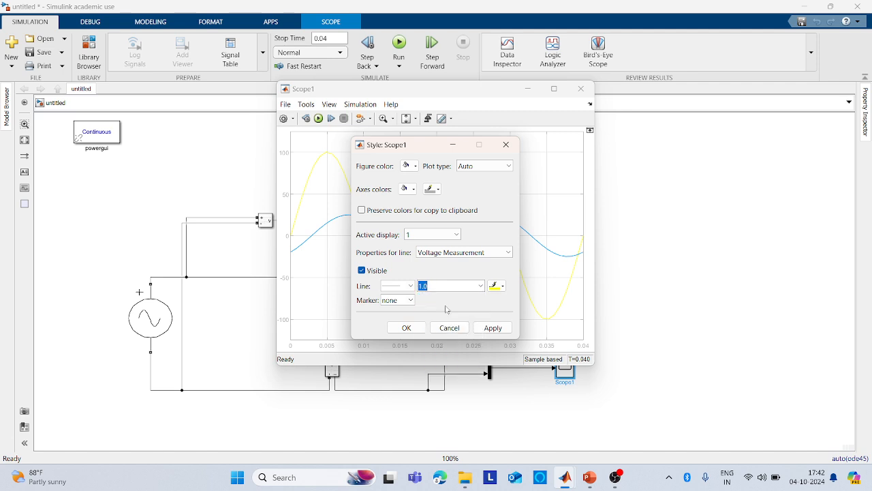
{"action": "left_click", "coordinate": [501, 289]}
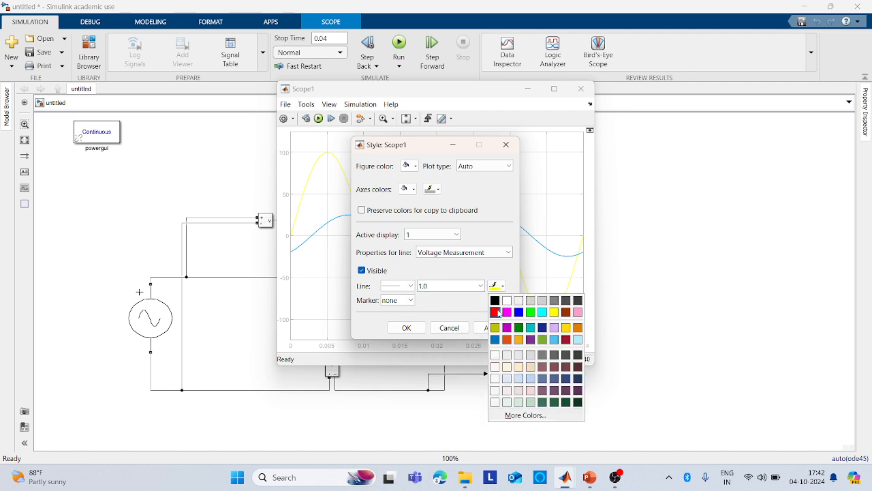
{"action": "left_click", "coordinate": [497, 311]}
{"action": "left_click", "coordinate": [496, 329]}
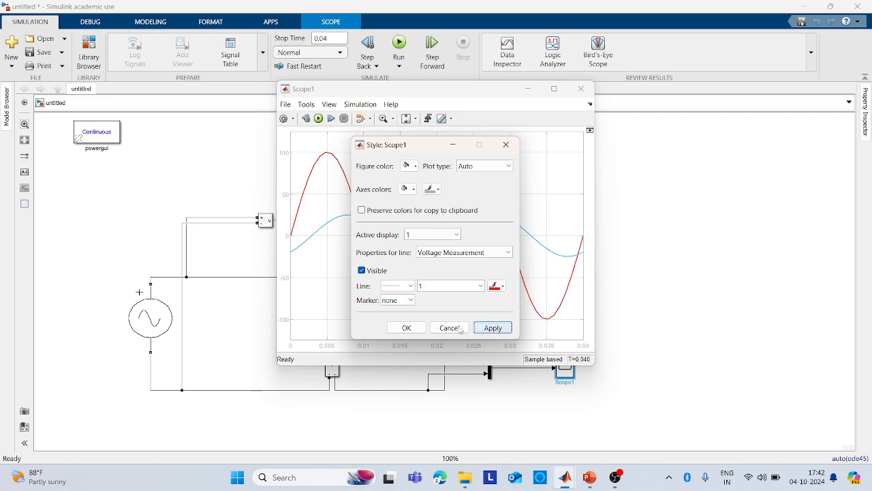
{"action": "left_click", "coordinate": [407, 328]}
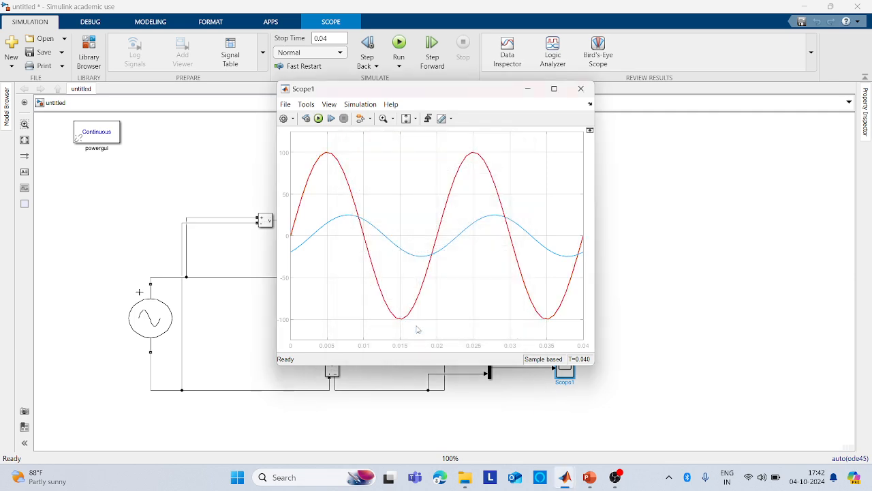
Give the Current Measurement line in Scope1 a blue color and a width of 1.0, confirm the style, and close Scope1.
{"action": "right_click", "coordinate": [374, 220]}
{"action": "left_click", "coordinate": [395, 248]}
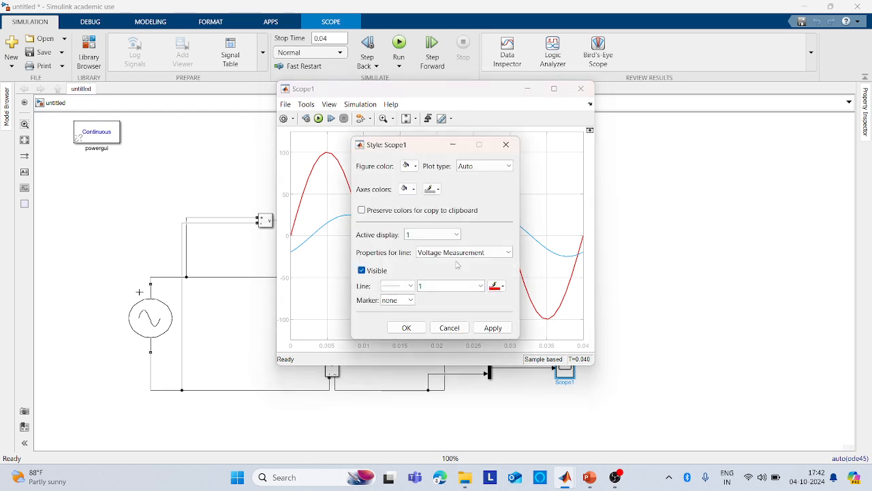
{"action": "left_click", "coordinate": [501, 254]}
{"action": "left_click", "coordinate": [477, 274]}
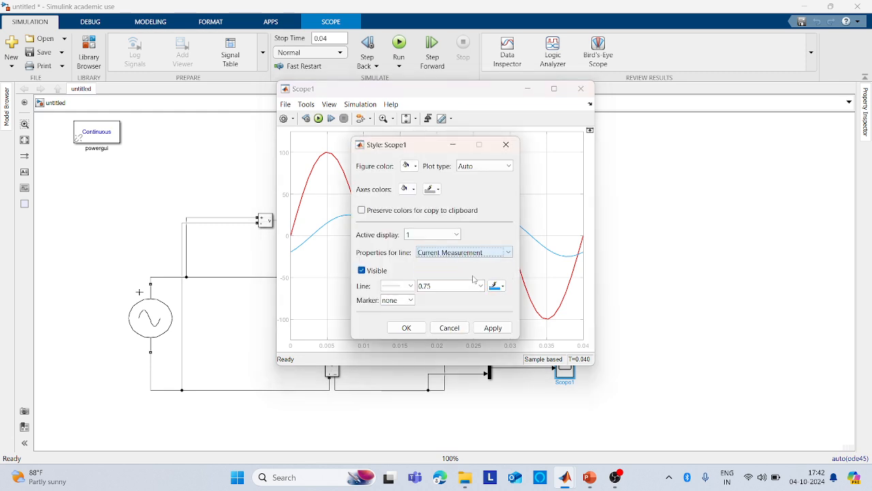
{"action": "left_click", "coordinate": [496, 285]}
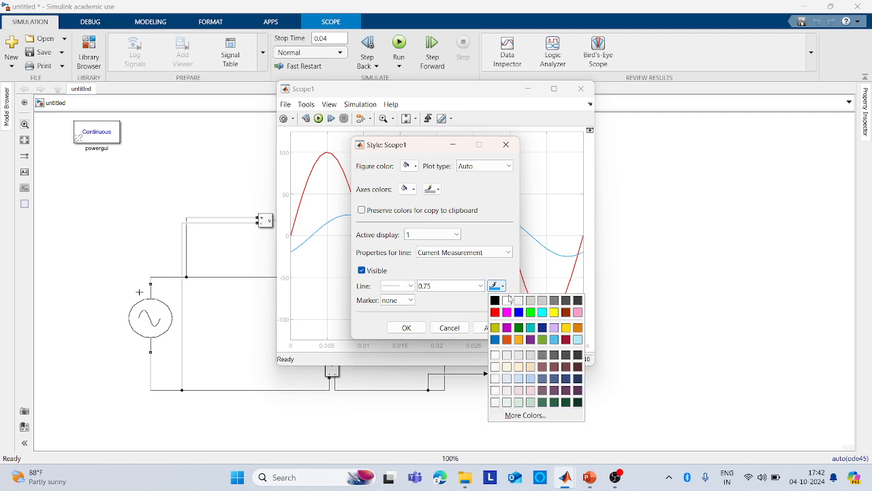
{"action": "left_click", "coordinate": [519, 315]}
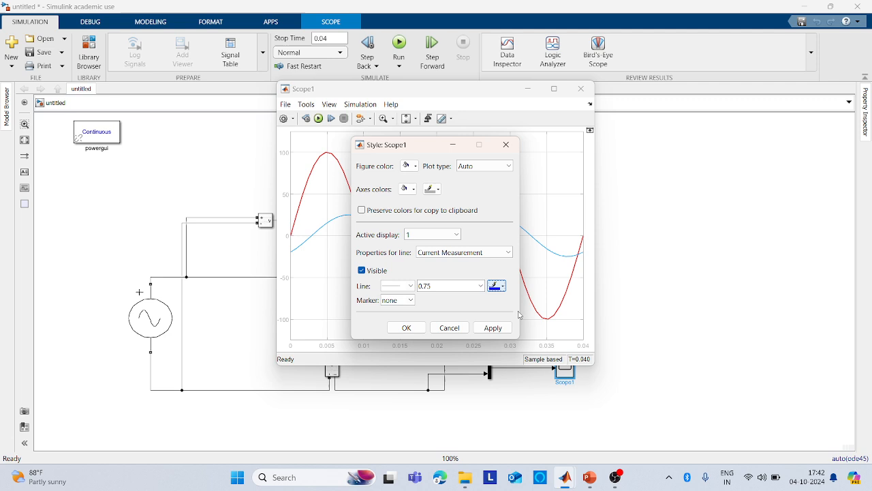
{"action": "left_click", "coordinate": [493, 328]}
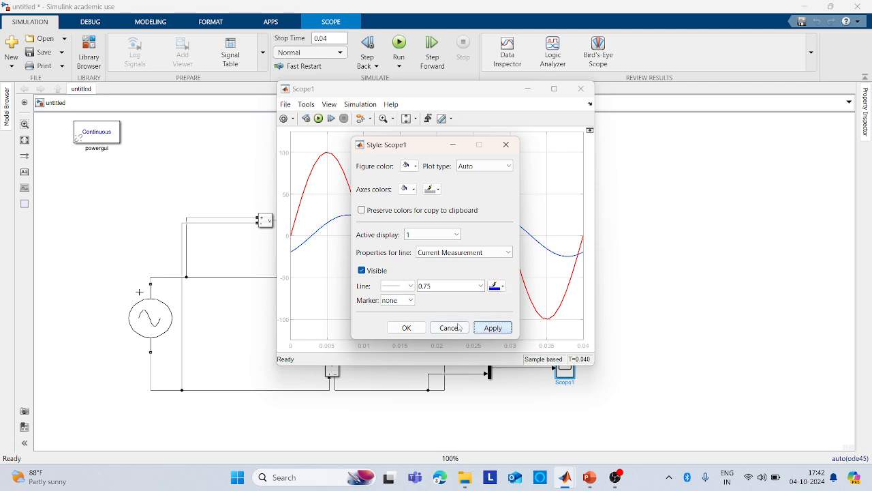
{"action": "left_click", "coordinate": [480, 286]}
{"action": "left_click", "coordinate": [435, 309]}
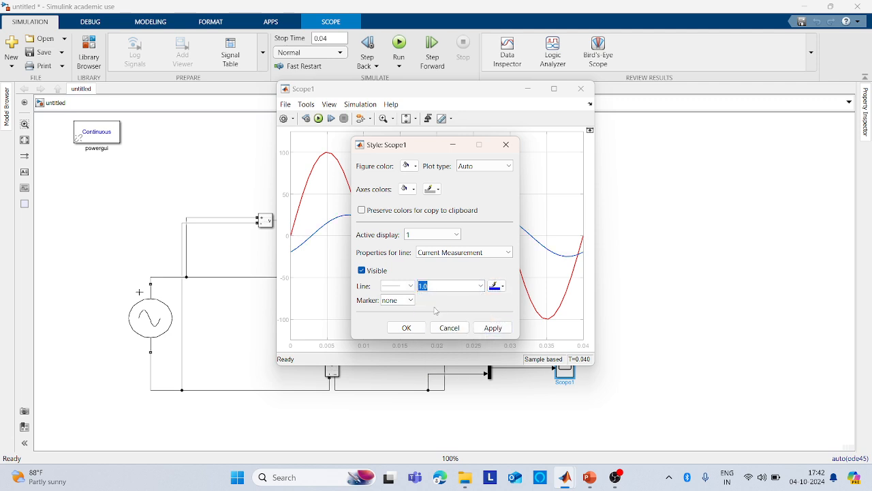
{"action": "left_click", "coordinate": [406, 328]}
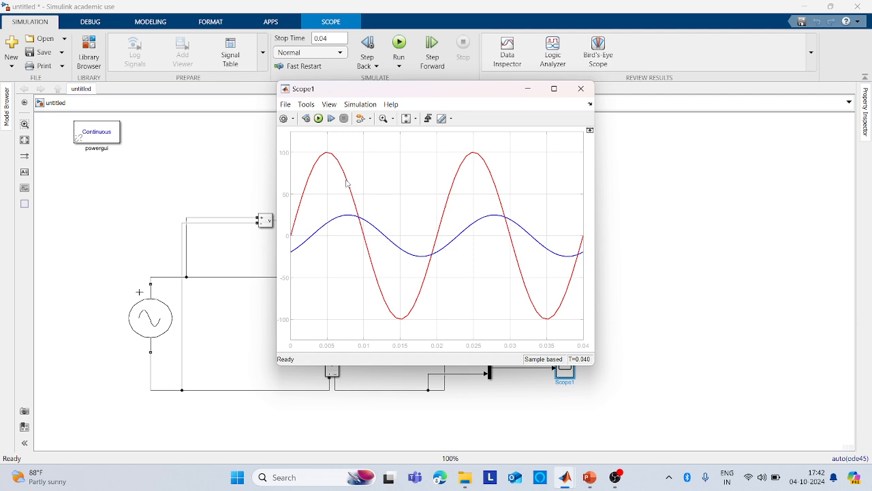
{"action": "left_click", "coordinate": [581, 90]}
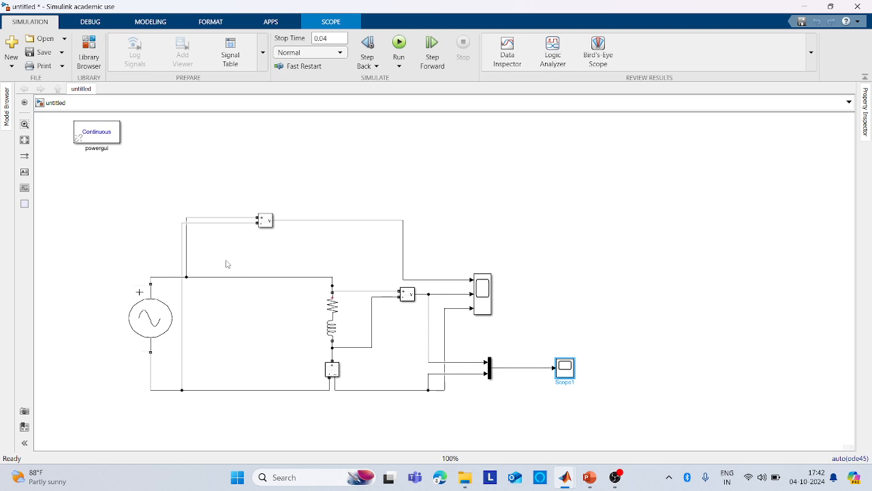
Change the Series RLC Branch to branch type RC and enter a resistance of 0.75 ohms.
{"action": "left_click", "coordinate": [333, 323]}
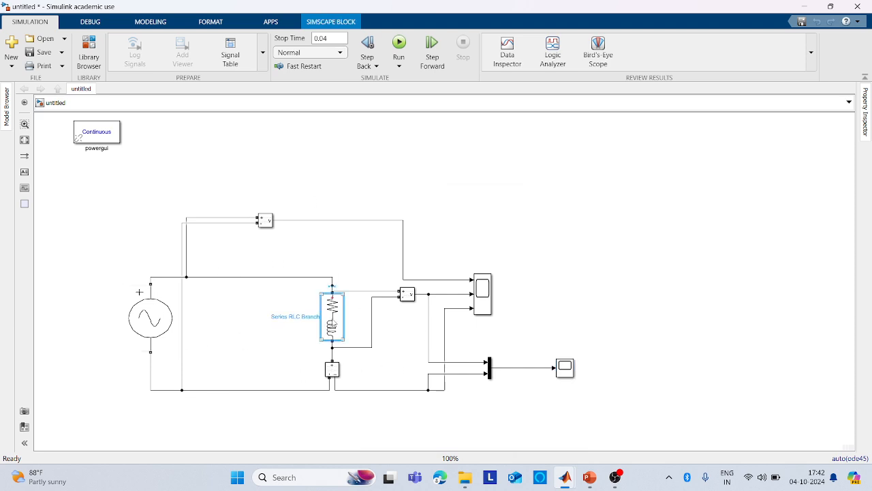
{"action": "double_click", "coordinate": [333, 324]}
{"action": "left_click", "coordinate": [432, 284]}
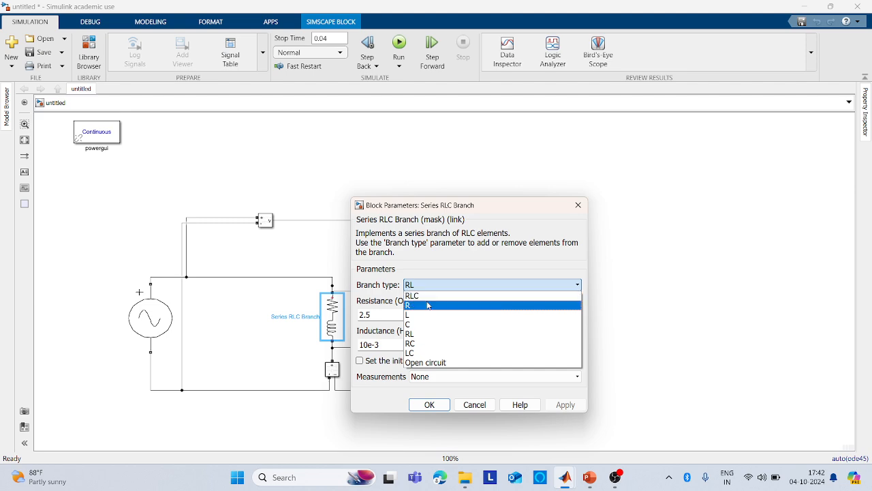
{"action": "left_click", "coordinate": [424, 343]}
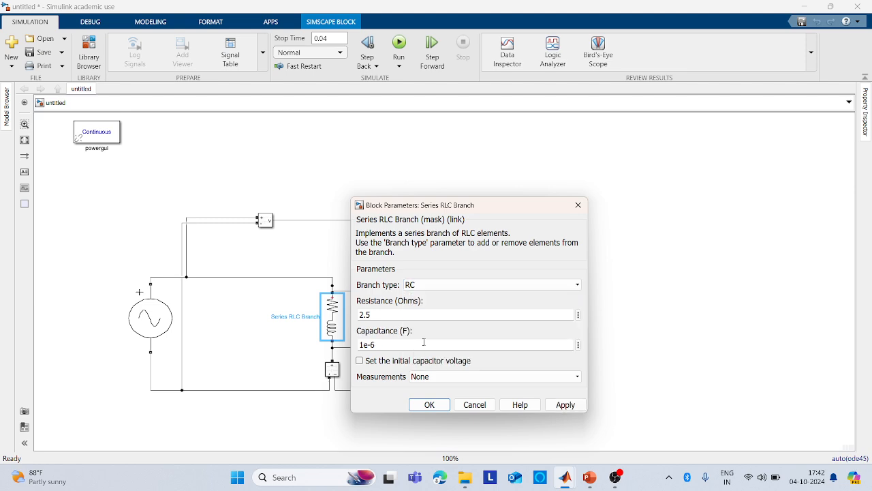
{"action": "double_click", "coordinate": [393, 314]}
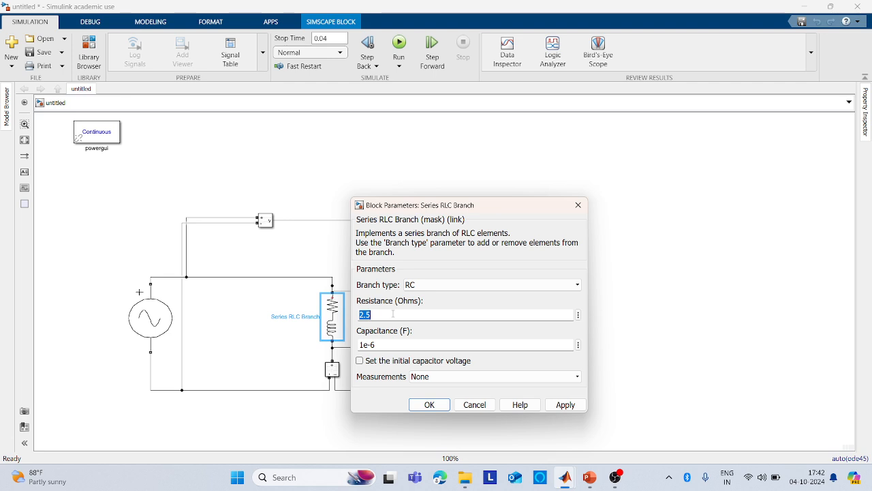
{"action": "type", "text": "0"}
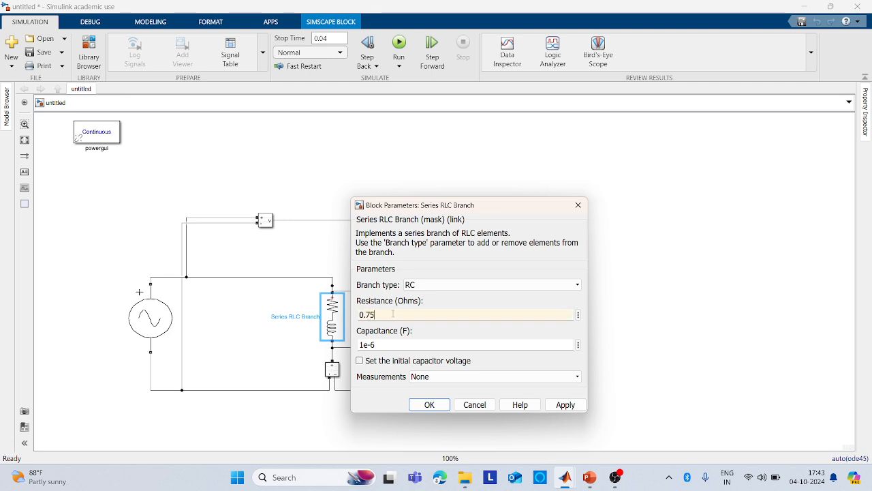
Check the component values on the RC circuit slide in PowerPoint, and set the Series RLC Branch capacitance to 500e-6 F in Simulink.
{"action": "left_click", "coordinate": [589, 477]}
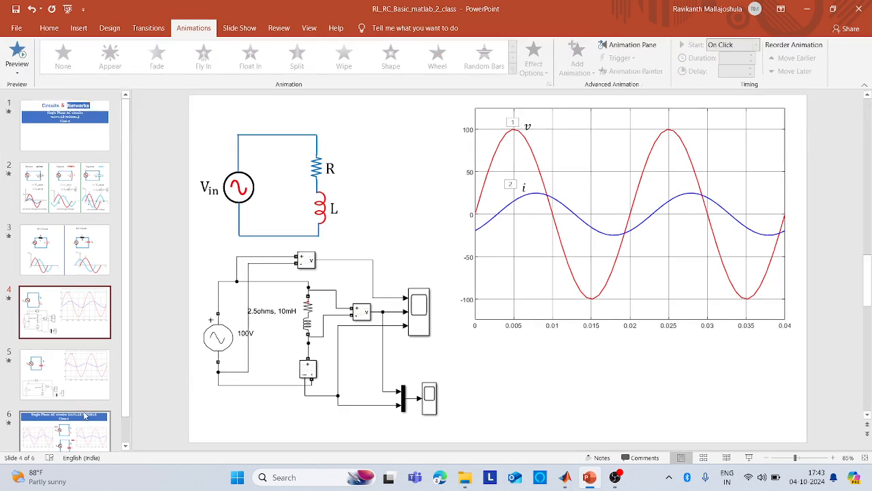
{"action": "left_click", "coordinate": [73, 390]}
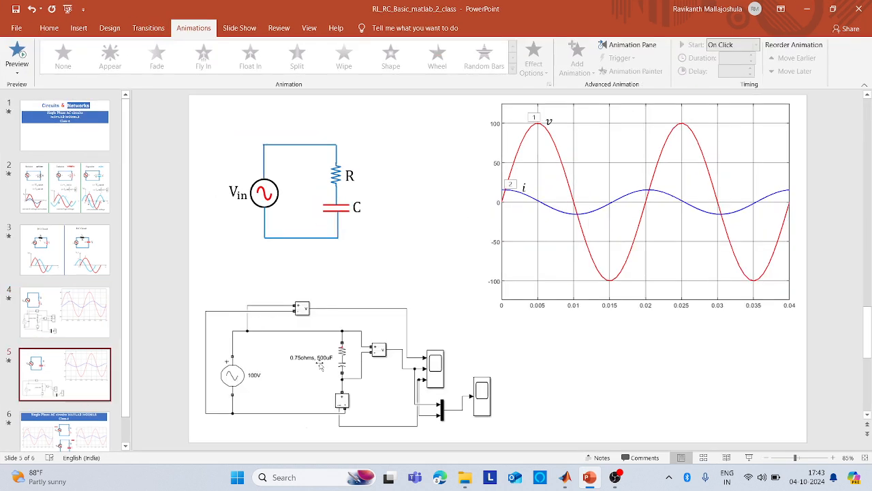
{"action": "mouse_move", "coordinate": [571, 480]}
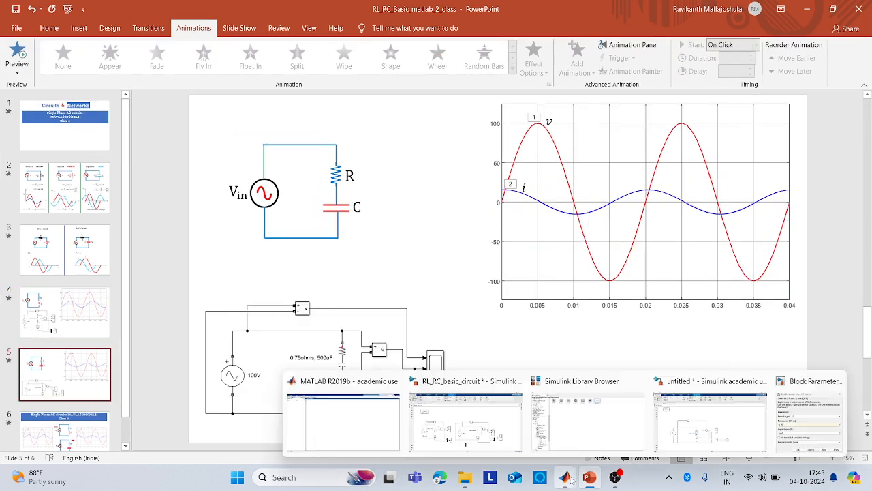
{"action": "left_click", "coordinate": [709, 426]}
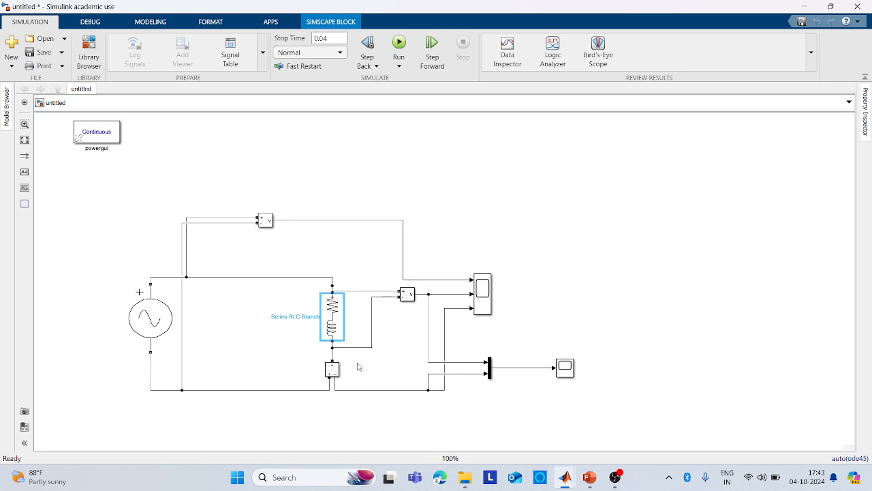
{"action": "double_click", "coordinate": [336, 322]}
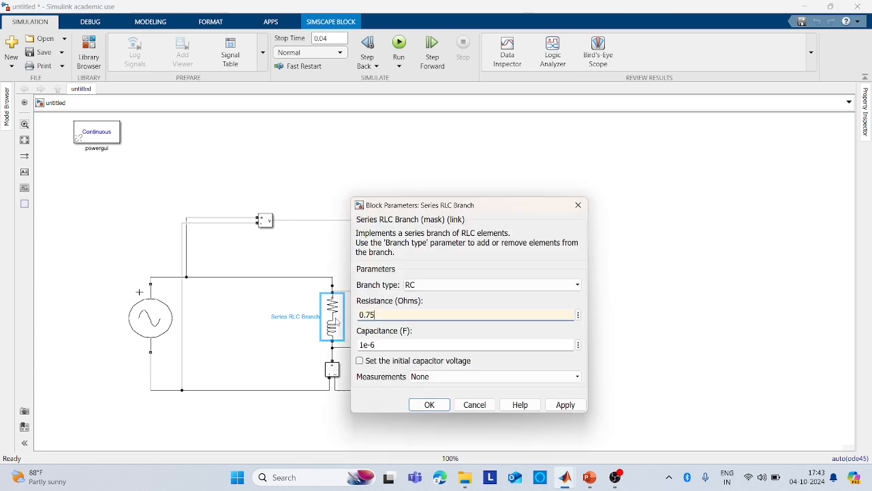
{"action": "left_click", "coordinate": [430, 312]}
{"action": "double_click", "coordinate": [362, 344]}
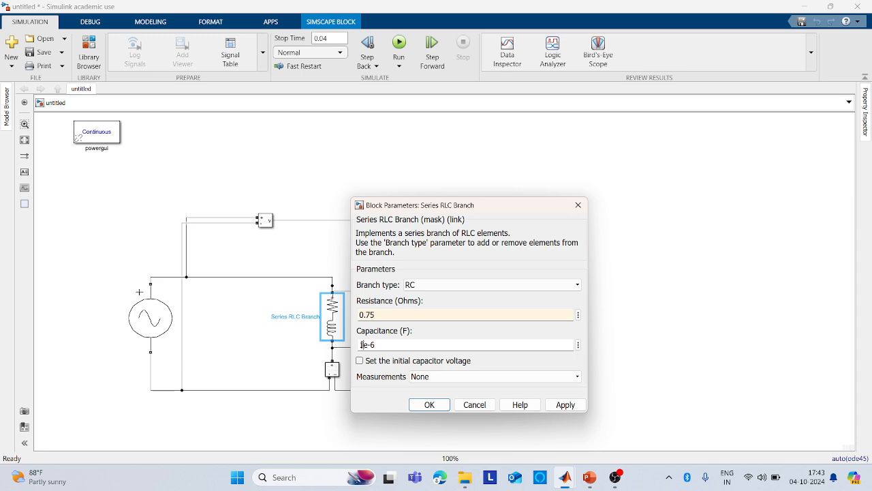
{"action": "left_click", "coordinate": [361, 344]}
{"action": "key", "text": "BackSpace"}
{"action": "type", "text": "500"}
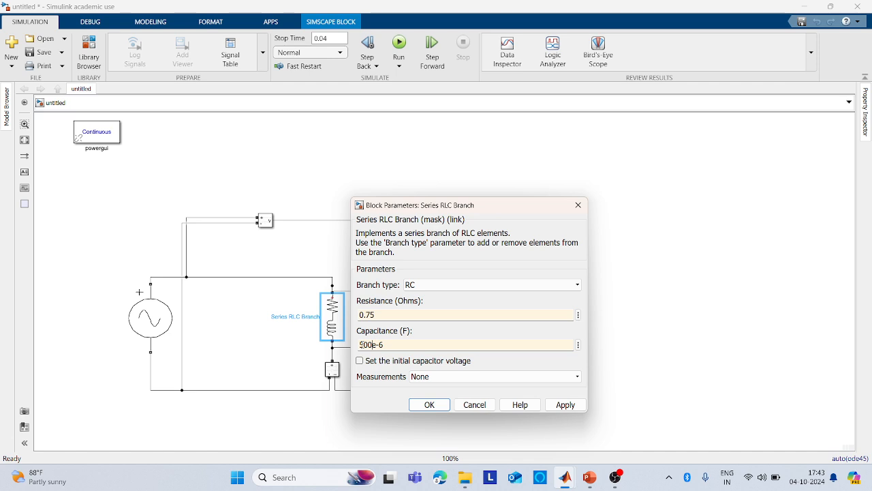
{"action": "left_click", "coordinate": [565, 405]}
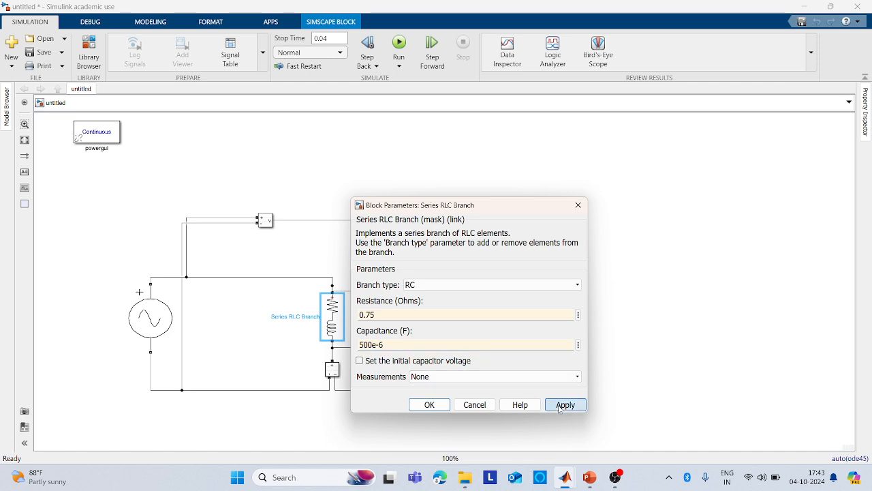
{"action": "left_click", "coordinate": [446, 407]}
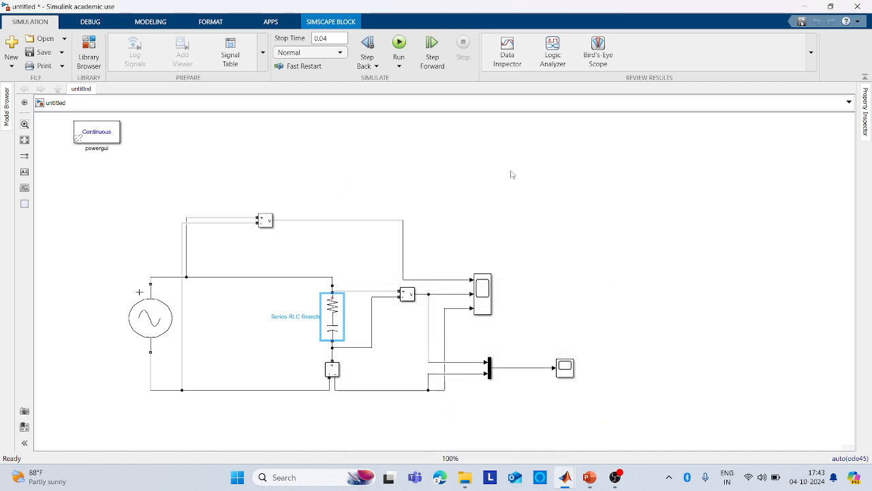
Run the RC circuit simulation and examine the voltage and current waveforms in Scope and Scope1, closing each window.
{"action": "left_click", "coordinate": [400, 42]}
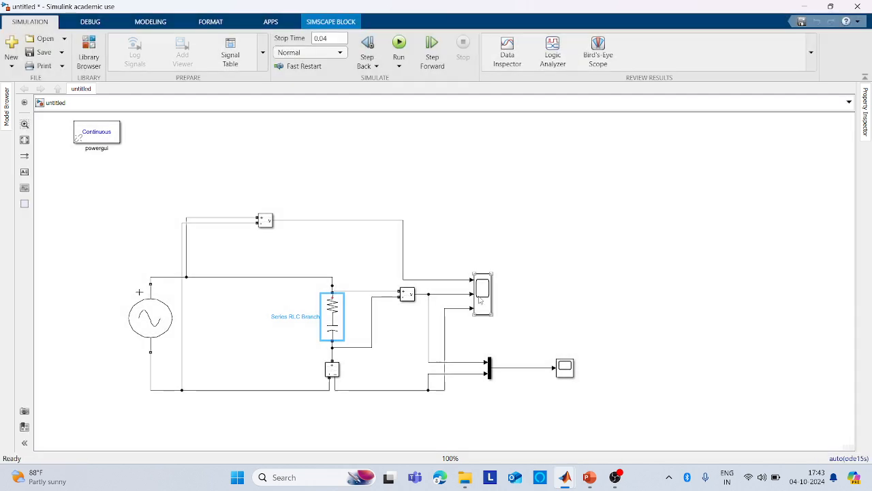
{"action": "double_click", "coordinate": [480, 300]}
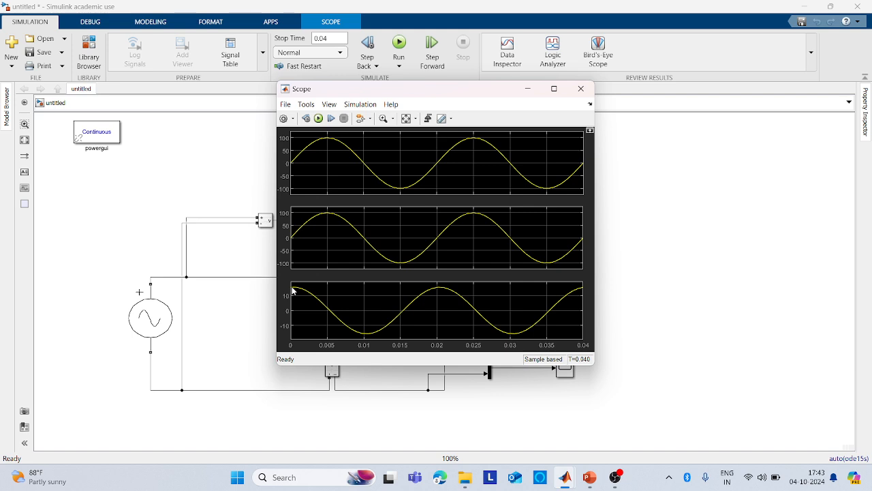
{"action": "left_click", "coordinate": [580, 89]}
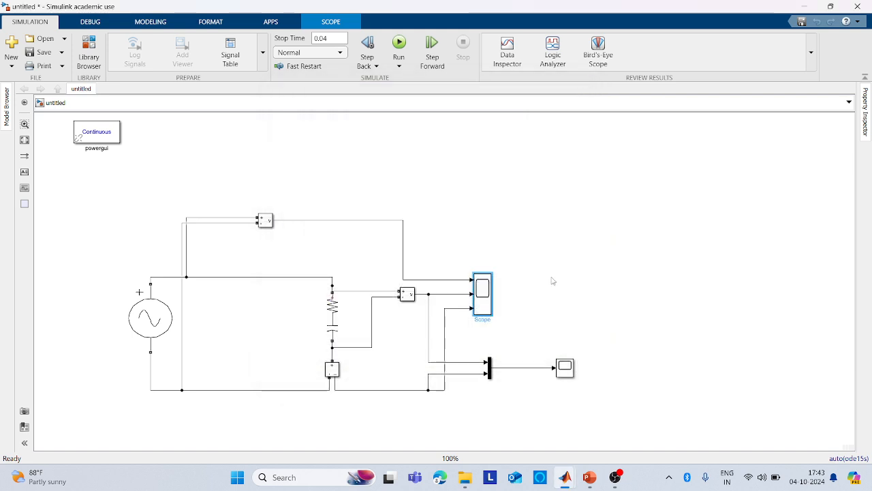
{"action": "double_click", "coordinate": [564, 363]}
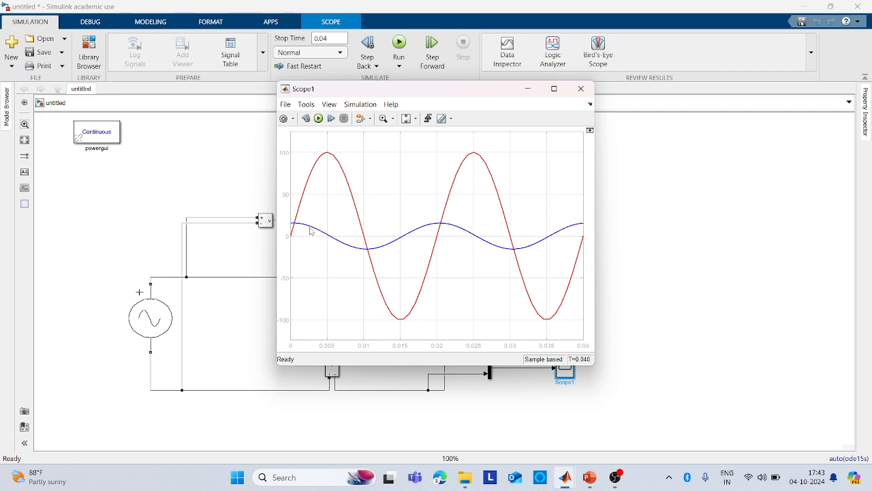
{"action": "left_click", "coordinate": [581, 89]}
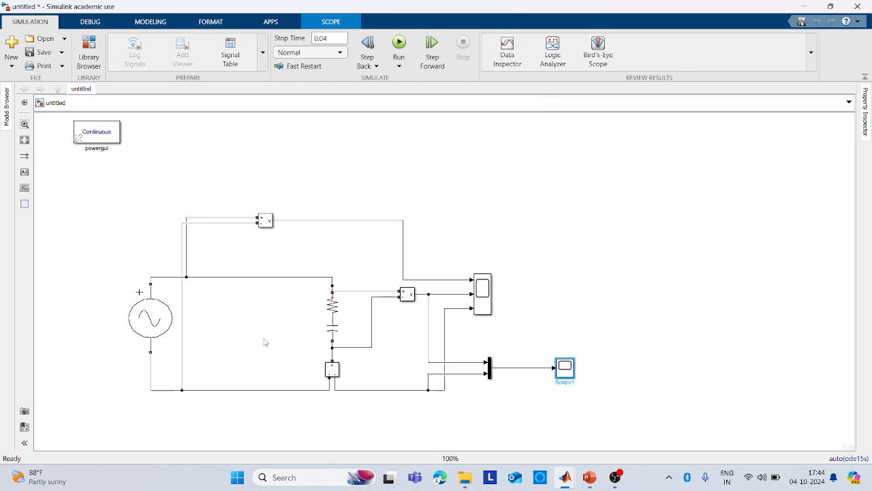
Review the branch type options of the Series RLC Branch and confirm the parameters with RC selected.
{"action": "double_click", "coordinate": [333, 319]}
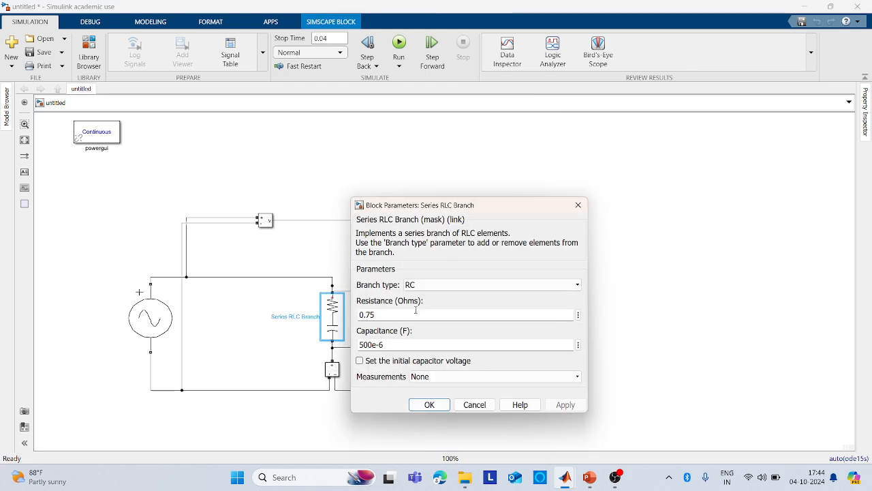
{"action": "left_click", "coordinate": [432, 287]}
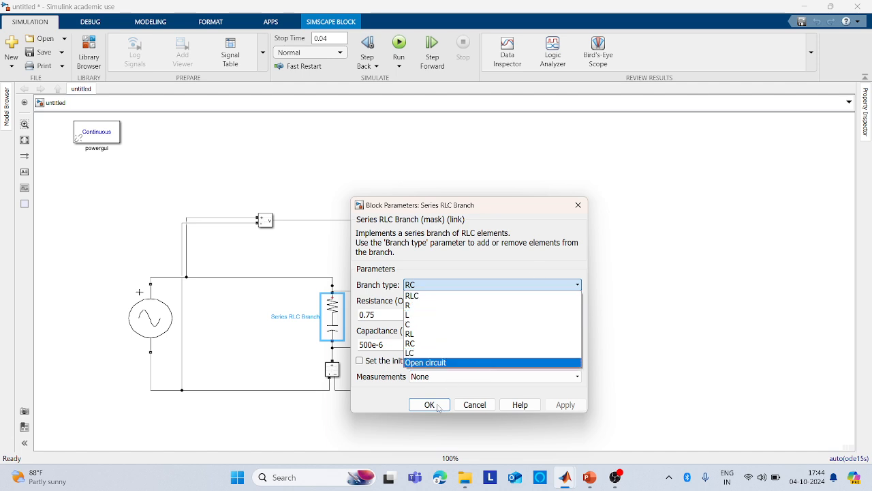
{"action": "left_click", "coordinate": [424, 344]}
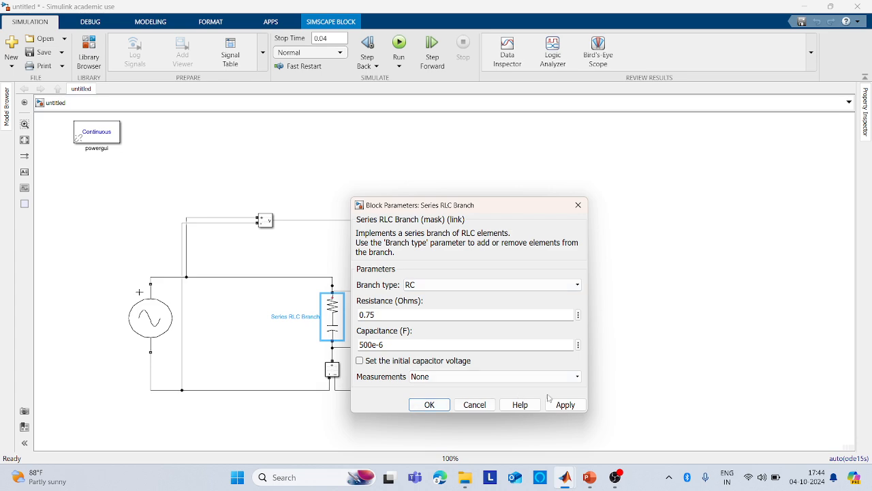
{"action": "left_click", "coordinate": [565, 405]}
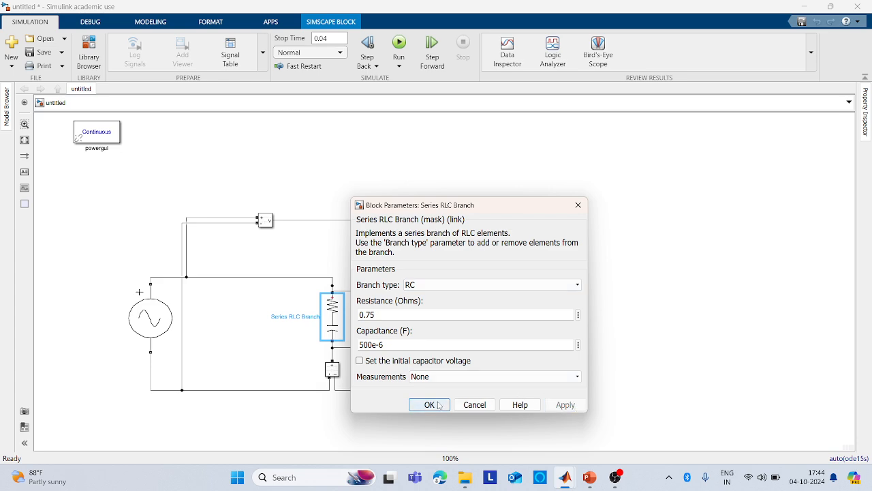
{"action": "left_click", "coordinate": [439, 405]}
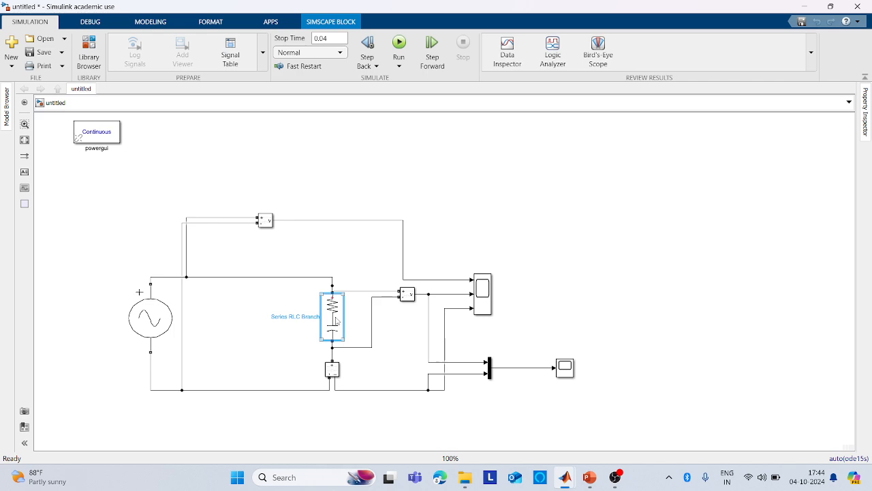
Place a copy of the Series RLC Branch between the source and the original branch, connected in parallel across both supply lines.
{"action": "mouse_move", "coordinate": [336, 320]}
{"action": "left_mouse_down"}
{"action": "mouse_move", "coordinate": [272, 319]}
{"action": "mouse_move", "coordinate": [364, 305]}
{"action": "mouse_move", "coordinate": [335, 316]}
{"action": "left_mouse_up"}
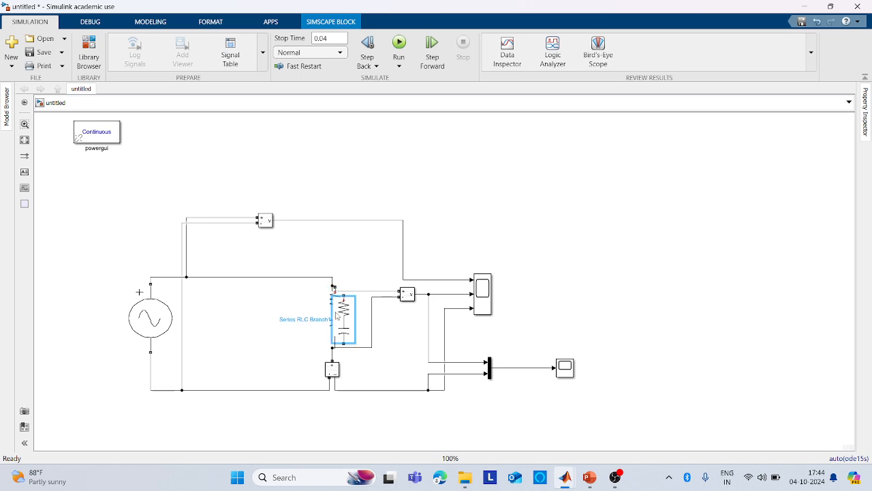
{"action": "left_click_drag", "start_coordinate": [334, 316], "coordinate": [272, 329]}
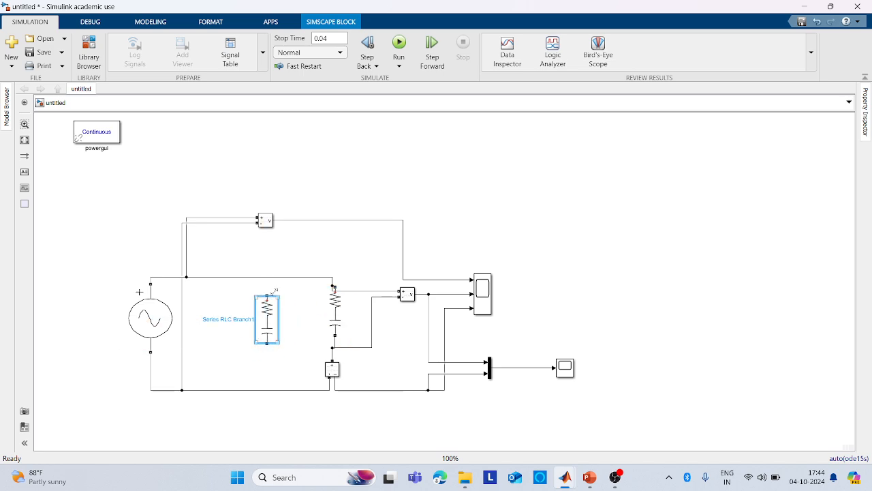
{"action": "left_click_drag", "start_coordinate": [266, 295], "coordinate": [266, 277]}
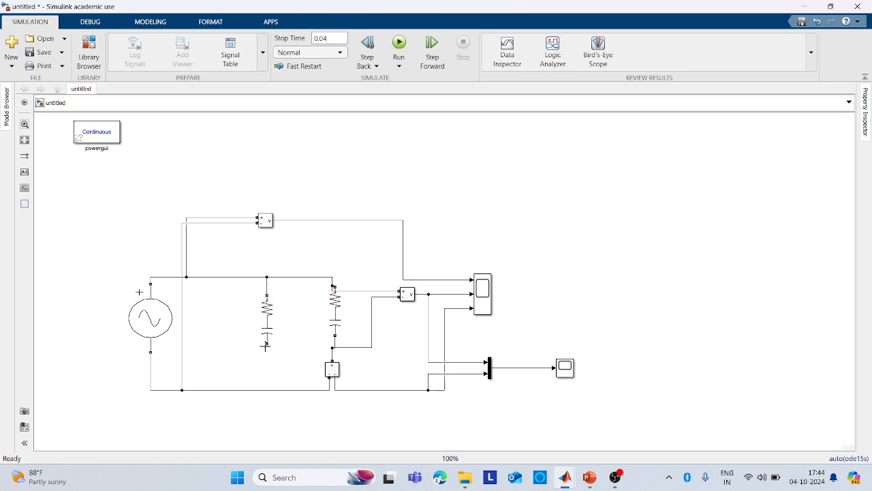
{"action": "left_click_drag", "start_coordinate": [268, 344], "coordinate": [267, 391]}
Add a copy of the three-input Scope above the original and wire its first input to the source Voltage Measurement output.
{"action": "left_click", "coordinate": [482, 292]}
{"action": "mouse_move", "coordinate": [482, 292]}
{"action": "left_mouse_down", "text": "ctrl"}
{"action": "mouse_move", "coordinate": [479, 209]}
{"action": "mouse_move", "coordinate": [487, 211]}
{"action": "mouse_move", "coordinate": [413, 191]}
{"action": "mouse_move", "coordinate": [291, 220]}
{"action": "left_mouse_up", "text": "ctrl"}
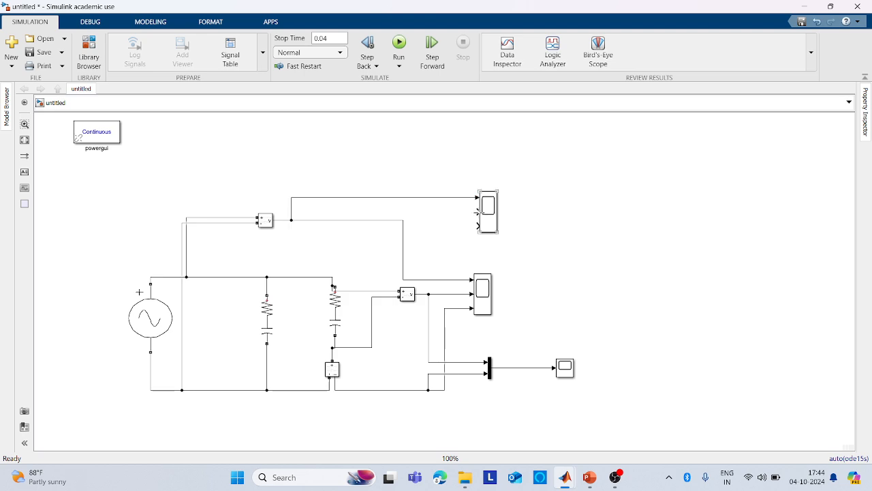
Copy the Voltage Measurement block of the original RC branch and place the copy above the new parallel branch.
{"action": "right_click", "coordinate": [408, 296]}
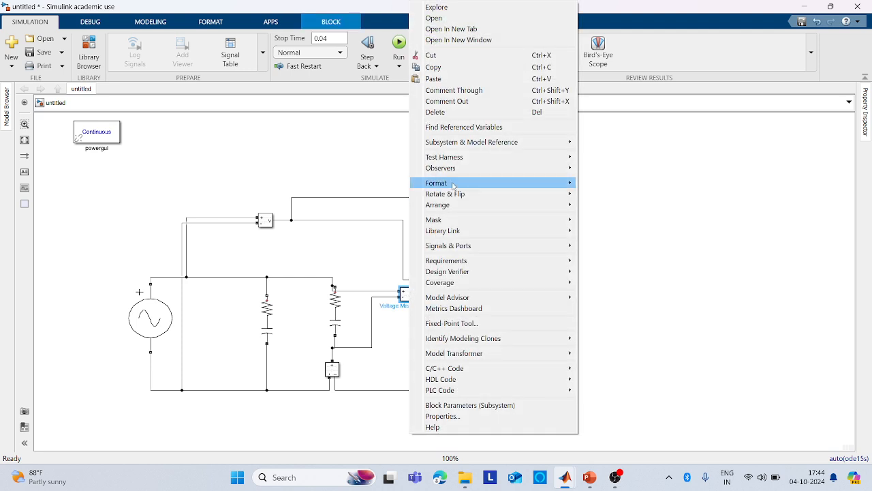
{"action": "left_click", "coordinate": [455, 69]}
{"action": "right_click", "coordinate": [366, 254]}
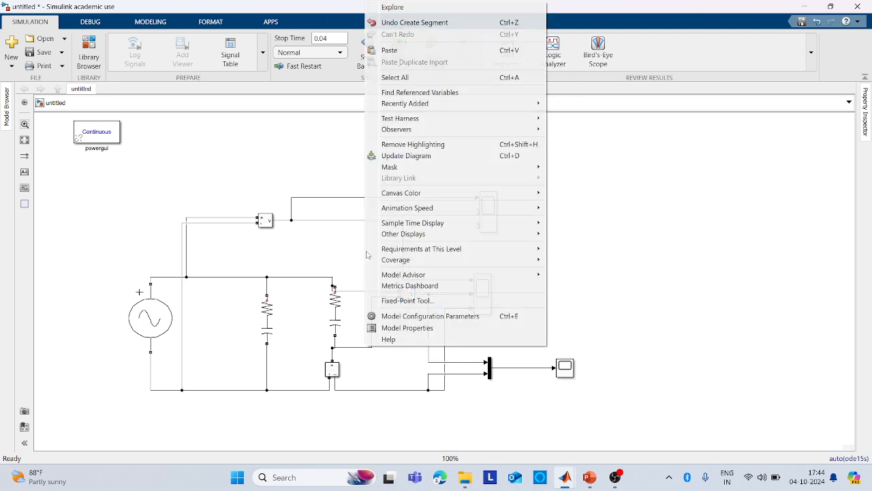
{"action": "left_click", "coordinate": [389, 50]}
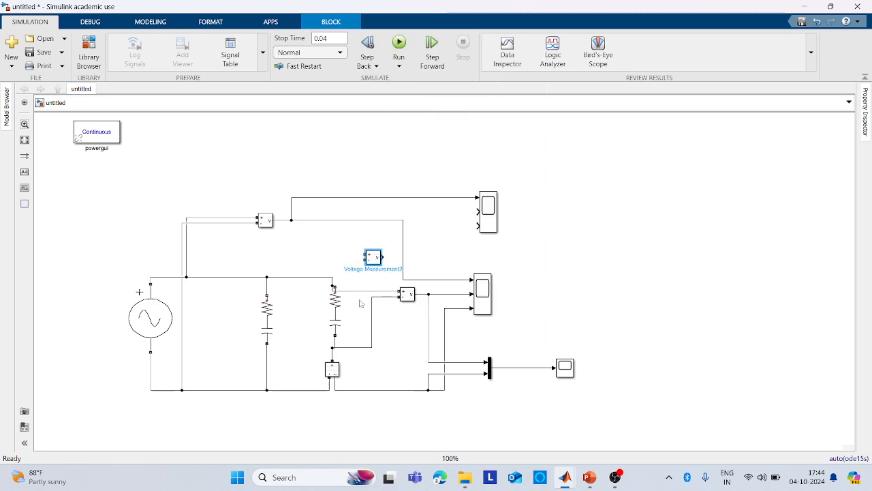
{"action": "left_click_drag", "start_coordinate": [373, 250], "coordinate": [312, 254]}
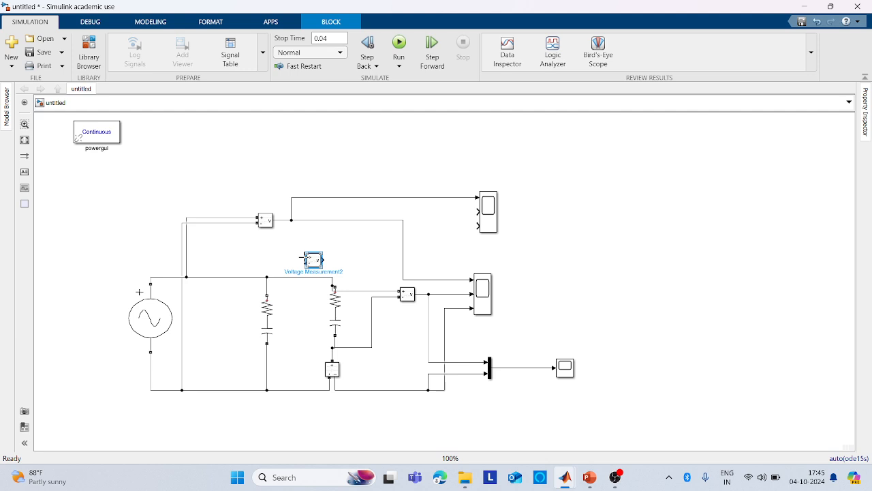
Connect the copied Voltage Measurement across the new parallel branch and wire its output to the second input of the new Scope.
{"action": "left_click_drag", "start_coordinate": [254, 274], "coordinate": [267, 290]}
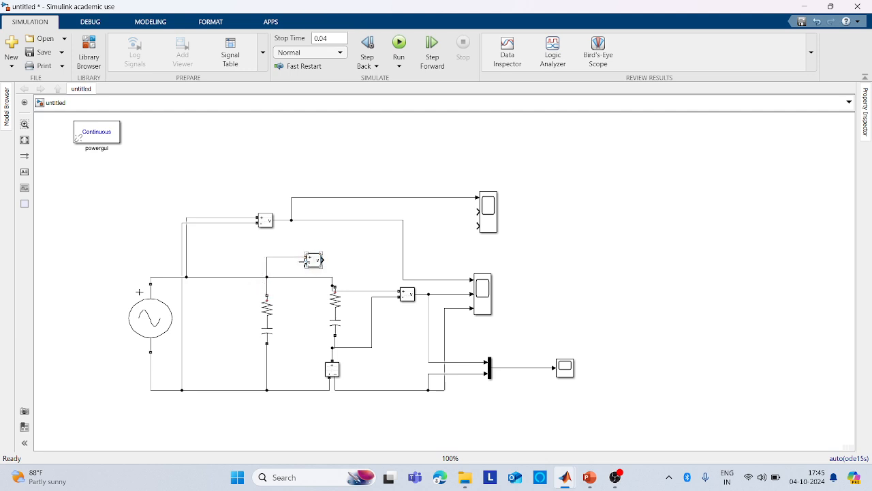
{"action": "left_click_drag", "start_coordinate": [305, 263], "coordinate": [266, 349]}
{"action": "left_click_drag", "start_coordinate": [323, 259], "coordinate": [478, 212]}
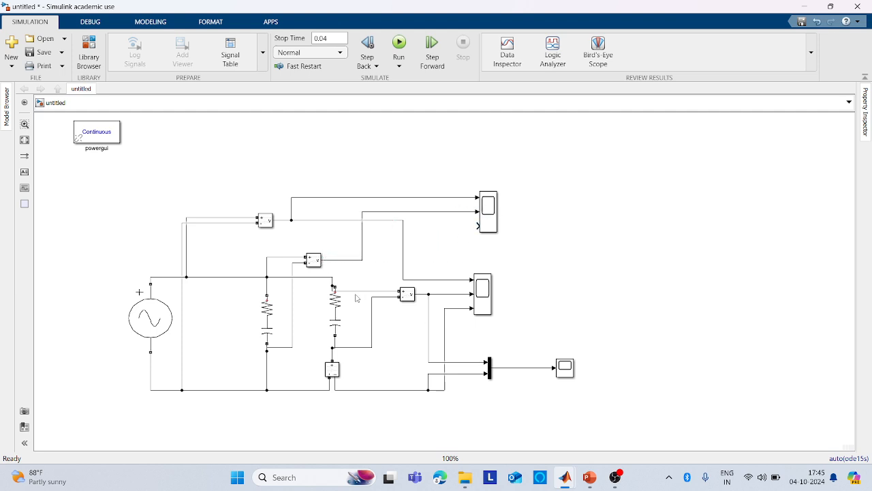
Reroute the positive input wire of the original RC branch's Voltage Measurement so it runs above the branch.
{"action": "left_click_drag", "start_coordinate": [355, 295], "coordinate": [399, 292]}
{"action": "left_click", "coordinate": [340, 308]}
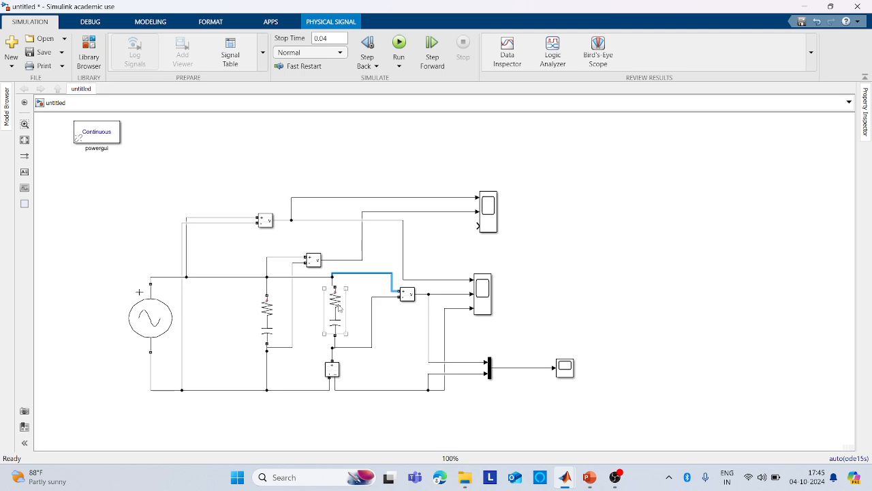
{"action": "left_click", "coordinate": [282, 337]}
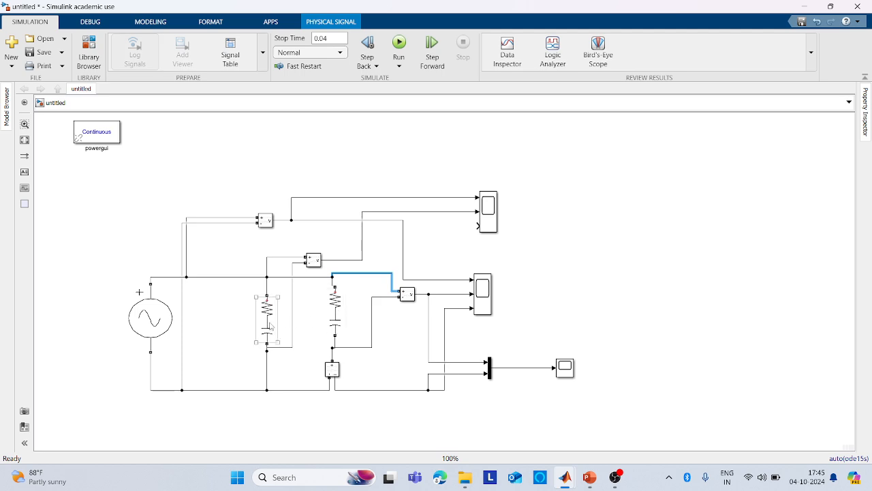
Change the branch type of the new parallel branch to R and confirm its parameters.
{"action": "double_click", "coordinate": [270, 327]}
{"action": "left_click", "coordinate": [421, 289]}
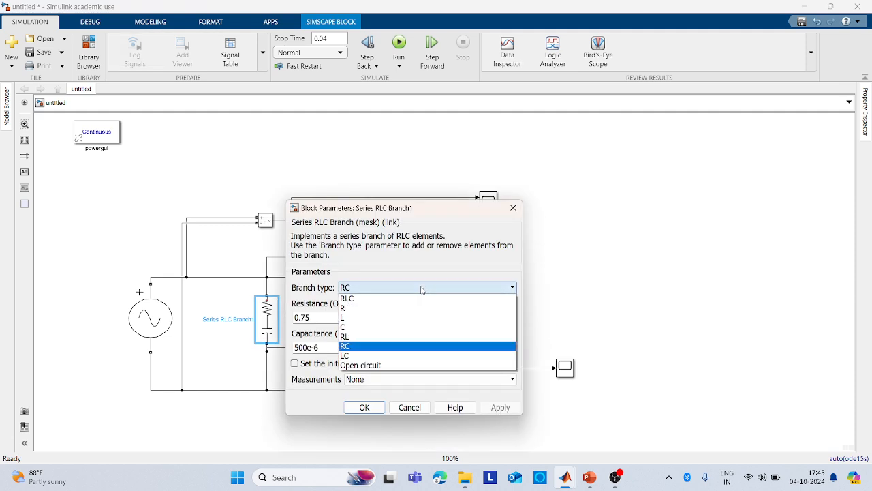
{"action": "left_click", "coordinate": [399, 308]}
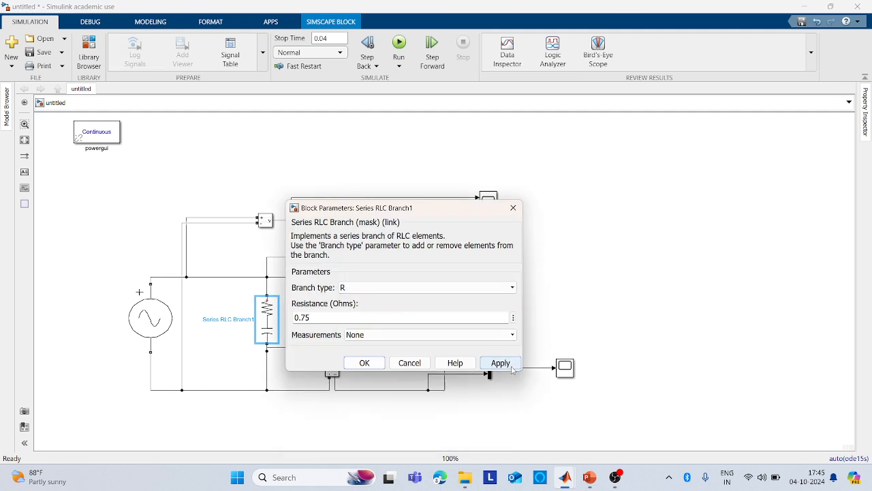
{"action": "left_click", "coordinate": [500, 362]}
{"action": "left_click", "coordinate": [364, 363]}
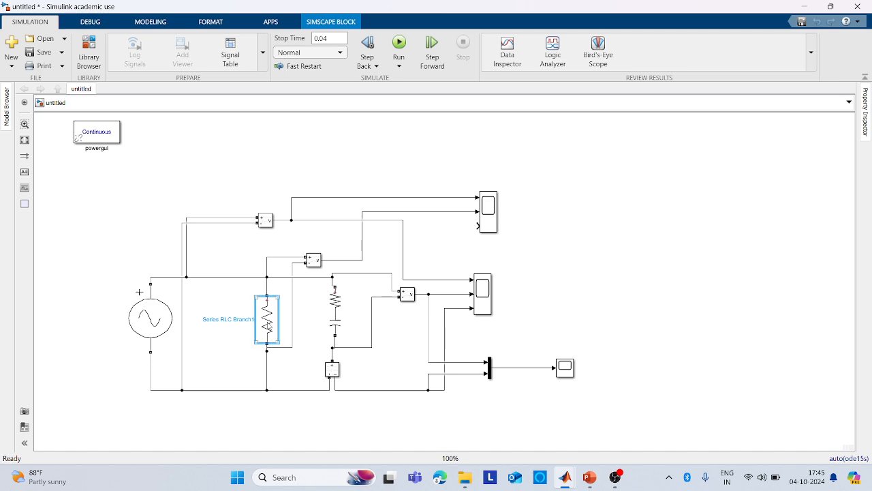
Place a copy of the resistor branch in the empty canvas area beyond the Scopes and change its branch type to C.
{"action": "left_click_drag", "start_coordinate": [269, 327], "coordinate": [635, 254]}
{"action": "double_click", "coordinate": [632, 247]}
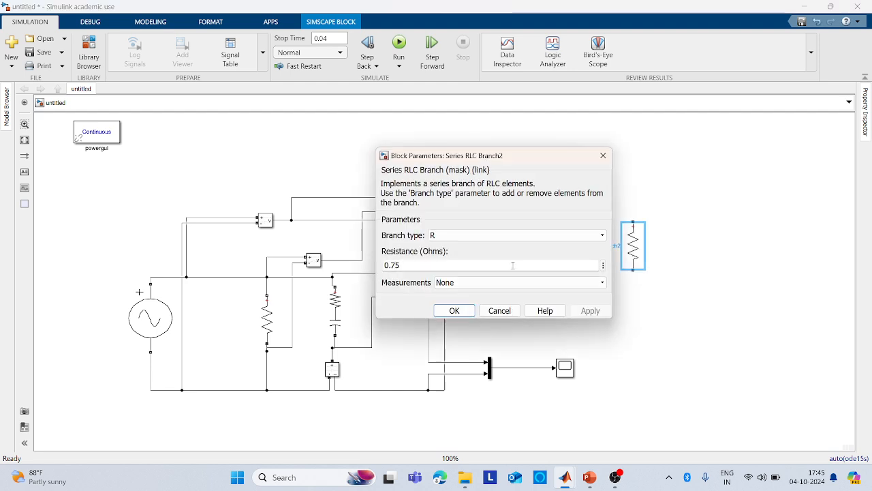
{"action": "left_click", "coordinate": [495, 235]}
{"action": "left_click", "coordinate": [481, 276]}
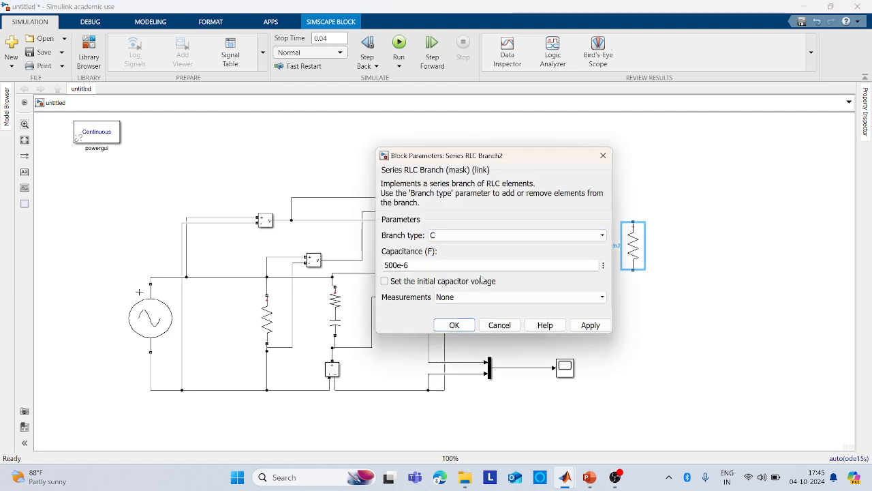
{"action": "left_click", "coordinate": [590, 325]}
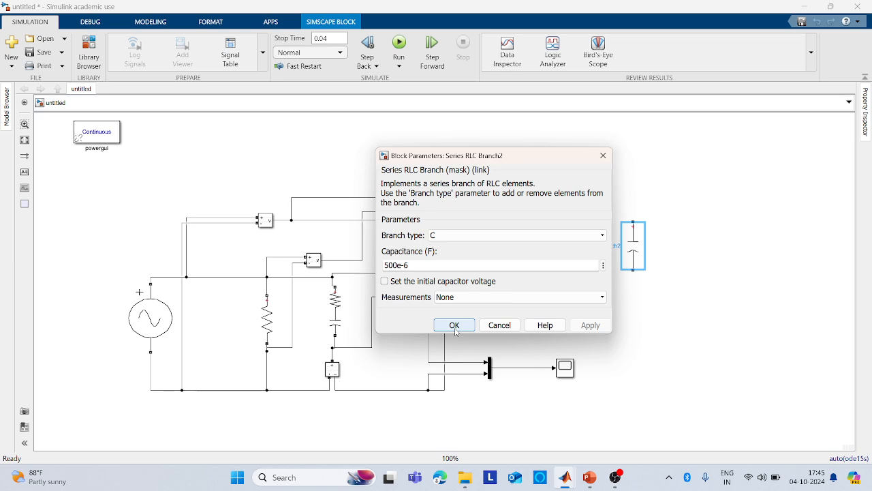
{"action": "left_click", "coordinate": [455, 325]}
Delete the wire below the parallel resistor, lower the return line, and connect the capacitor in series between the resistor and that line.
{"action": "left_click", "coordinate": [267, 385]}
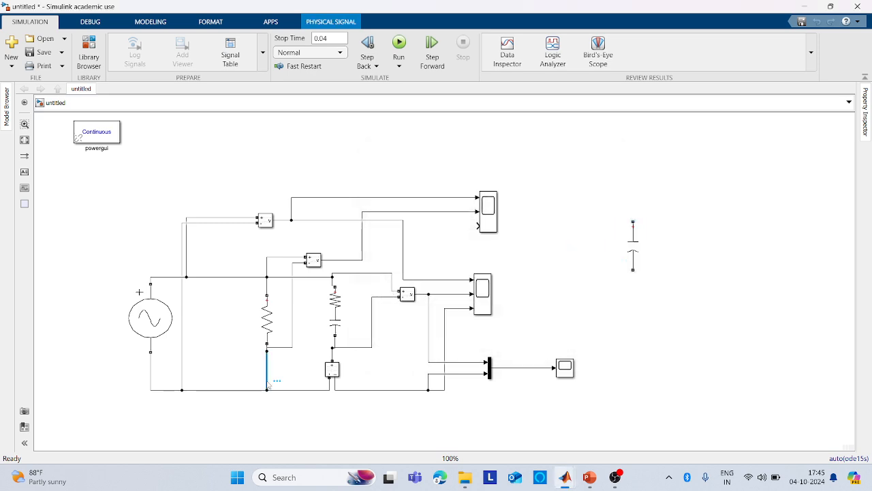
{"action": "key", "text": "Delete"}
{"action": "left_click", "coordinate": [298, 390]}
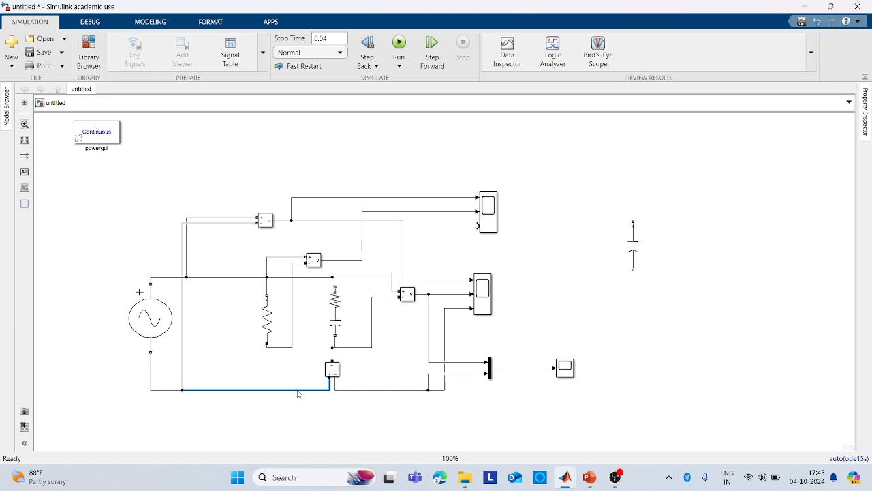
{"action": "left_click_drag", "start_coordinate": [297, 393], "coordinate": [306, 440]}
{"action": "left_click_drag", "start_coordinate": [632, 242], "coordinate": [280, 347]}
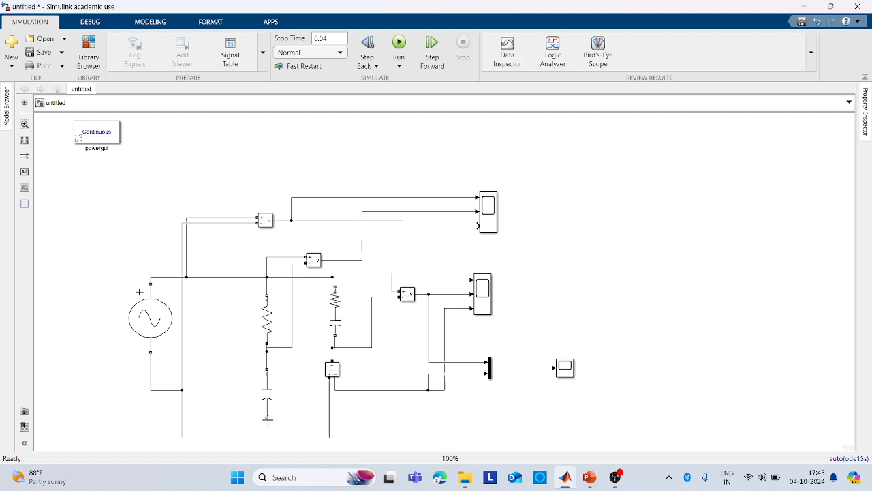
{"action": "mouse_move", "coordinate": [267, 417]}
{"action": "left_mouse_down"}
{"action": "mouse_move", "coordinate": [266, 437]}
{"action": "mouse_move", "coordinate": [267, 428]}
{"action": "left_mouse_up"}
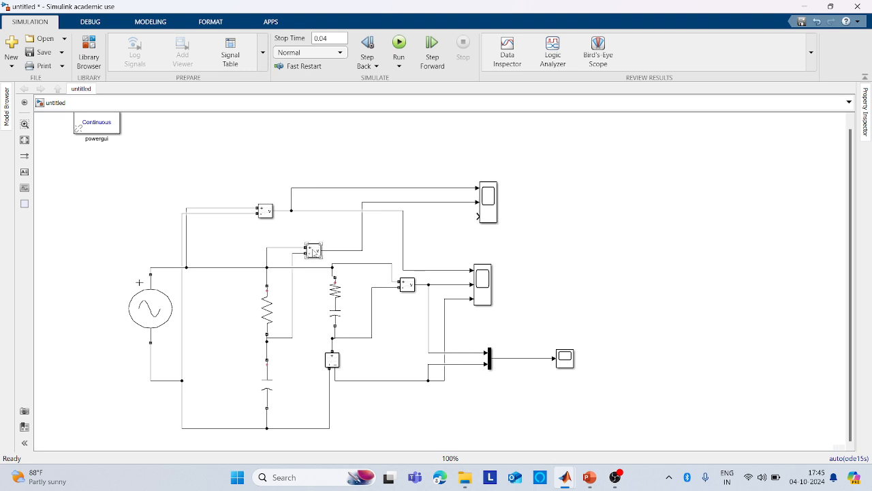
Add another copy of the Voltage Measurement, connect it across the capacitor, and wire its output to the third input of Scope2.
{"action": "left_click_drag", "start_coordinate": [314, 252], "coordinate": [268, 351]}
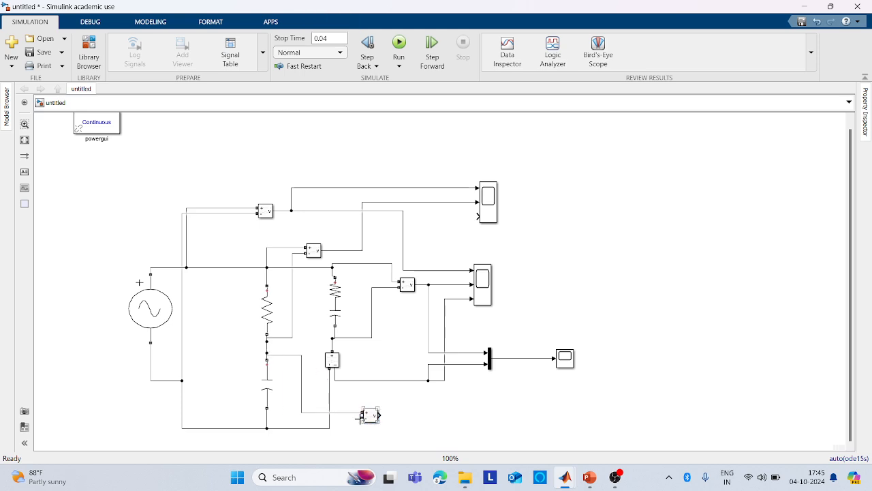
{"action": "left_click_drag", "start_coordinate": [362, 418], "coordinate": [305, 427]}
{"action": "mouse_move", "coordinate": [379, 415]}
{"action": "left_mouse_down"}
{"action": "mouse_move", "coordinate": [439, 264]}
{"action": "mouse_move", "coordinate": [462, 220]}
{"action": "mouse_move", "coordinate": [477, 216]}
{"action": "left_mouse_up"}
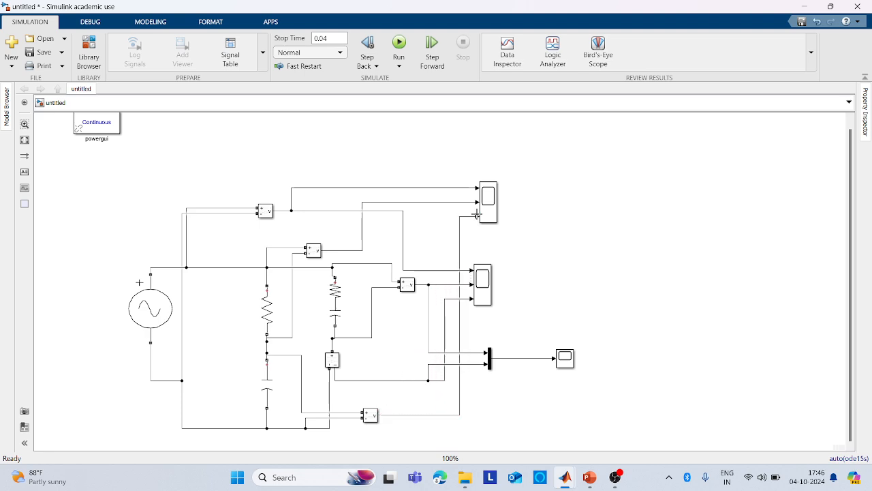
Run the simulation and examine the source, resistor and capacitor voltage waveforms in Scope2, then close its window.
{"action": "left_click", "coordinate": [399, 43]}
{"action": "double_click", "coordinate": [493, 213]}
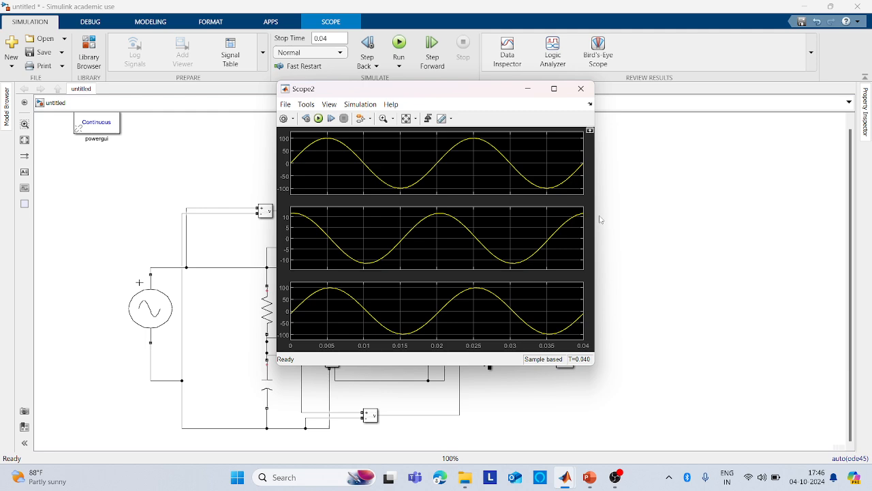
{"action": "left_click", "coordinate": [528, 88]}
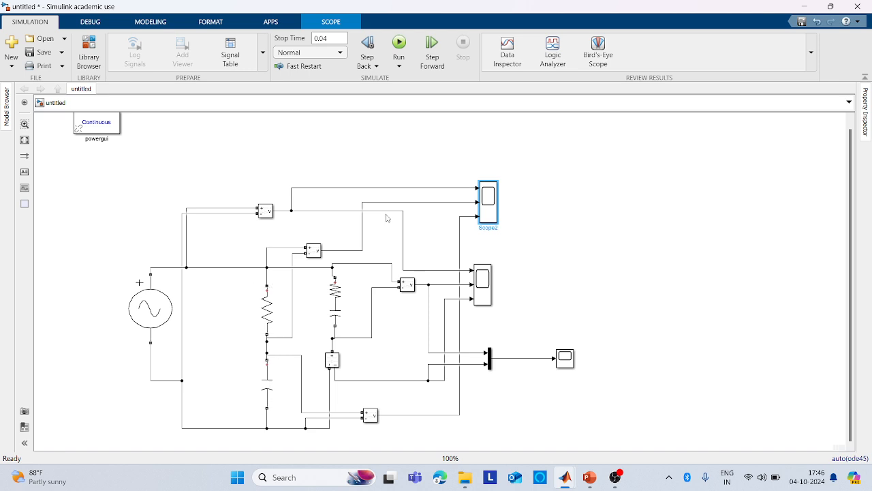
{"action": "double_click", "coordinate": [490, 203]}
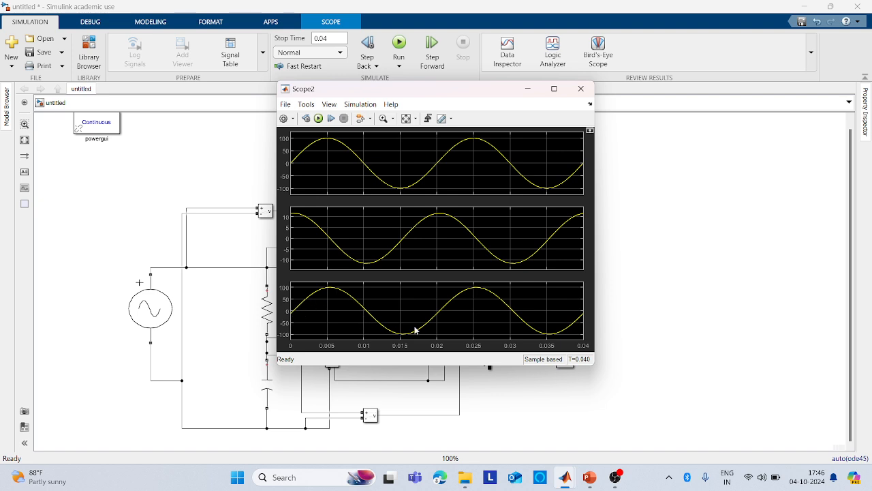
{"action": "left_click", "coordinate": [581, 90]}
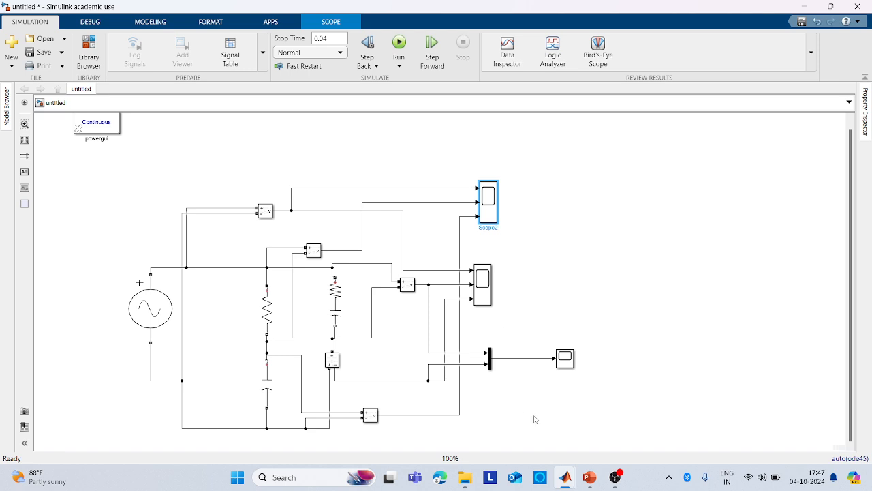
Switch to PowerPoint and present the RC circuit slide and the RL and RC summary slide as a slide show.
{"action": "left_click", "coordinate": [587, 479]}
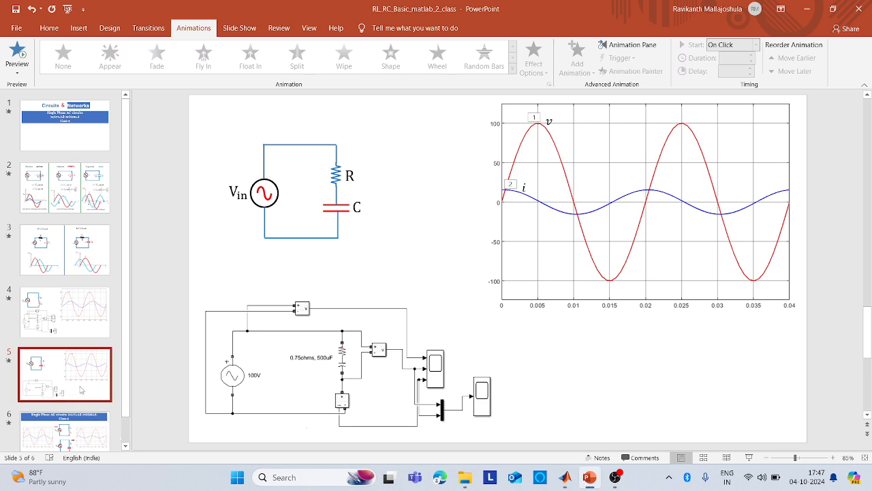
{"action": "left_click", "coordinate": [749, 457]}
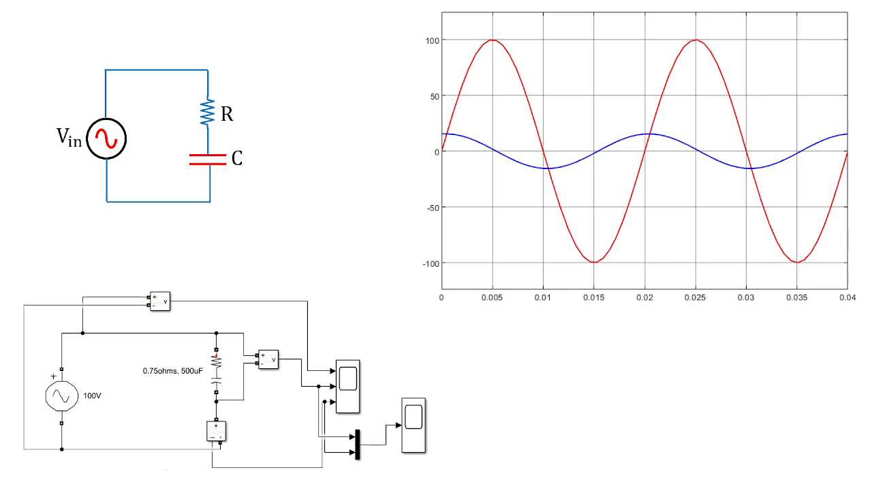
{"action": "key", "text": "Right"}
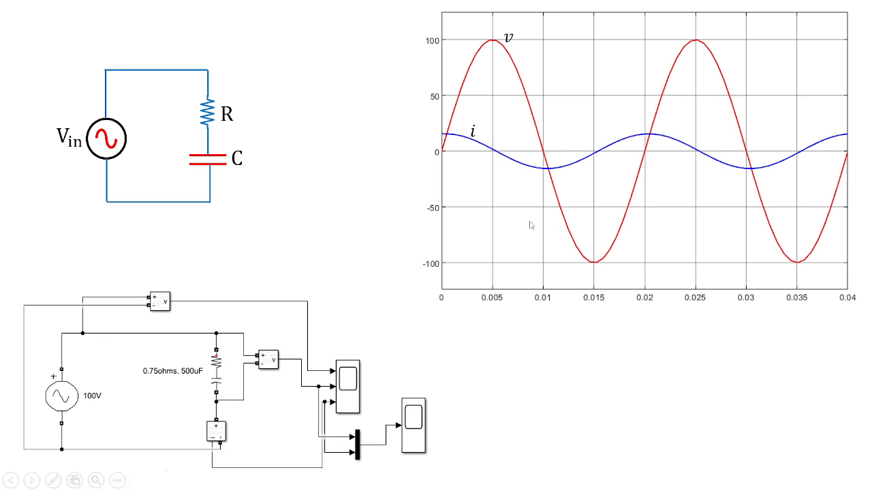
{"action": "left_click", "coordinate": [509, 195]}
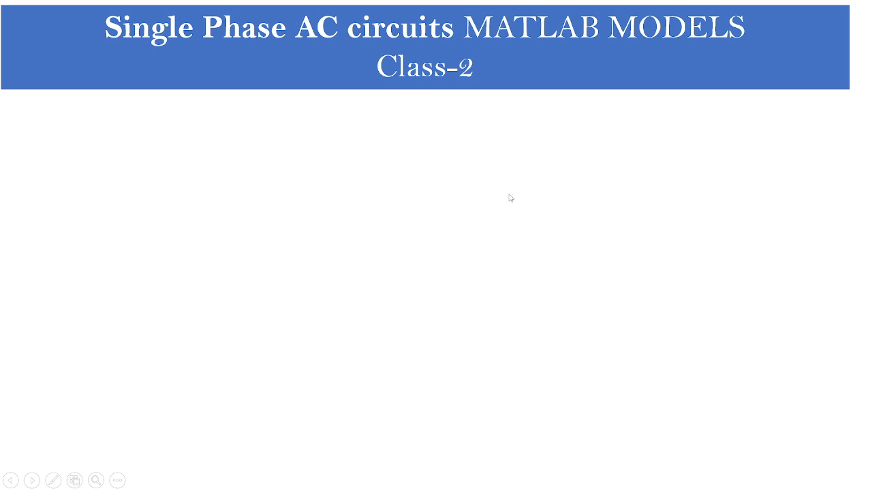
{"action": "left_click", "coordinate": [510, 197]}
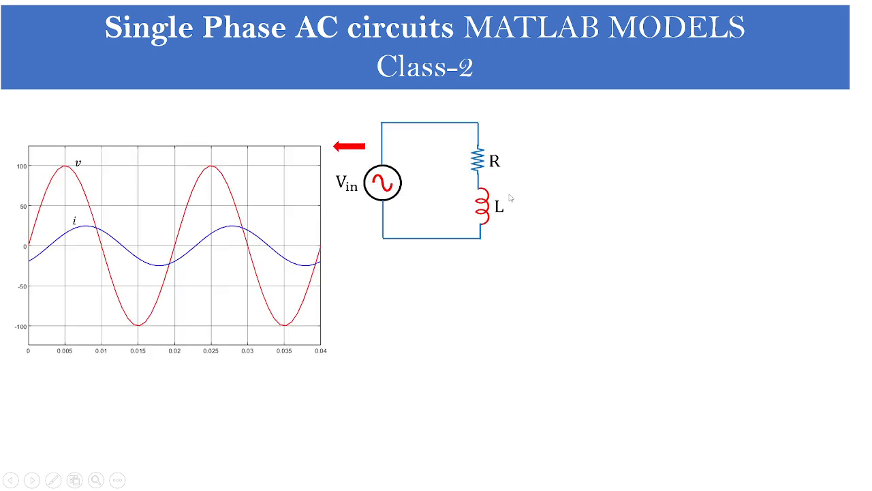
{"action": "left_click", "coordinate": [510, 197]}
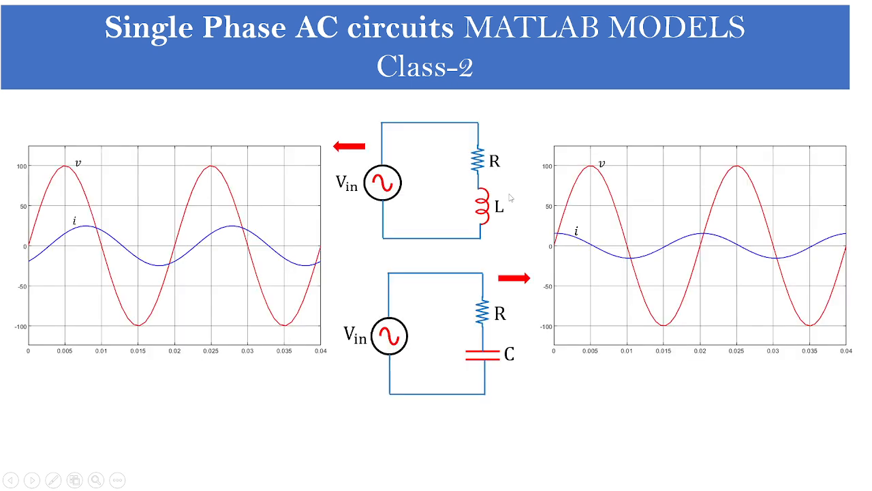